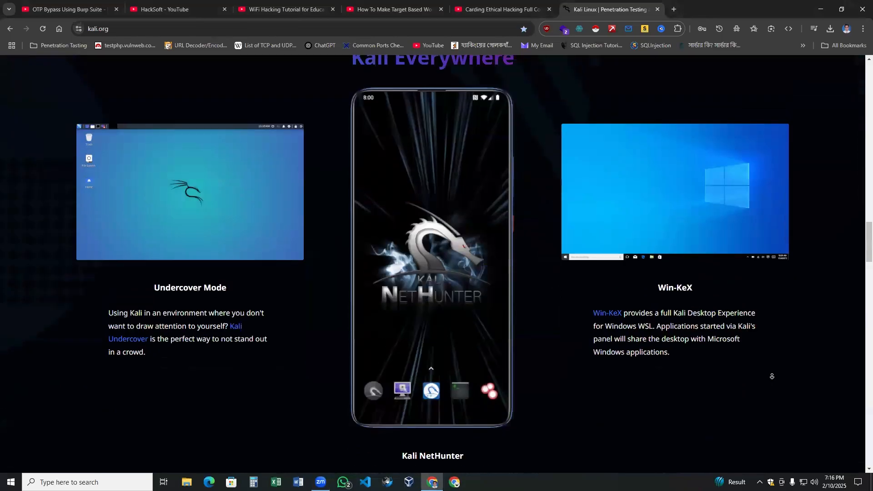
Open the Get Kali download page from the kali.org homepage.
{"action": "scroll", "coordinate": [800, 347], "scroll_direction": "down", "scroll_amount": 8}
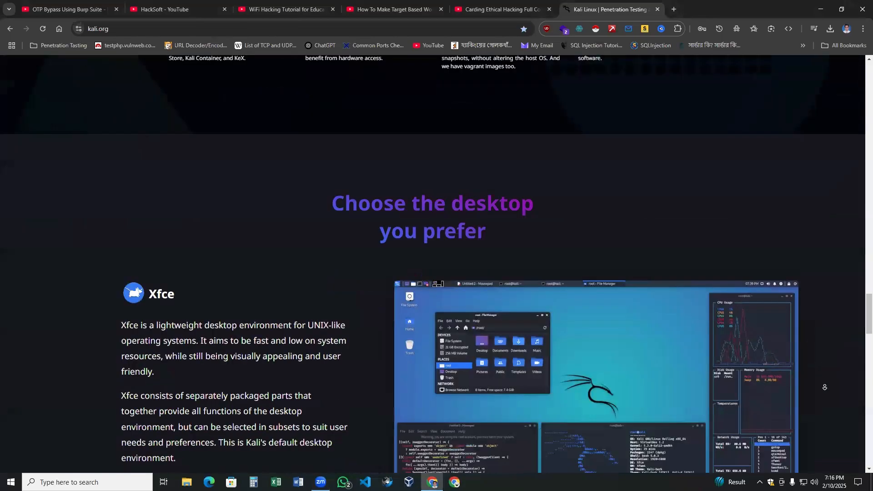
{"action": "scroll", "coordinate": [801, 193], "scroll_direction": "down", "scroll_amount": 5}
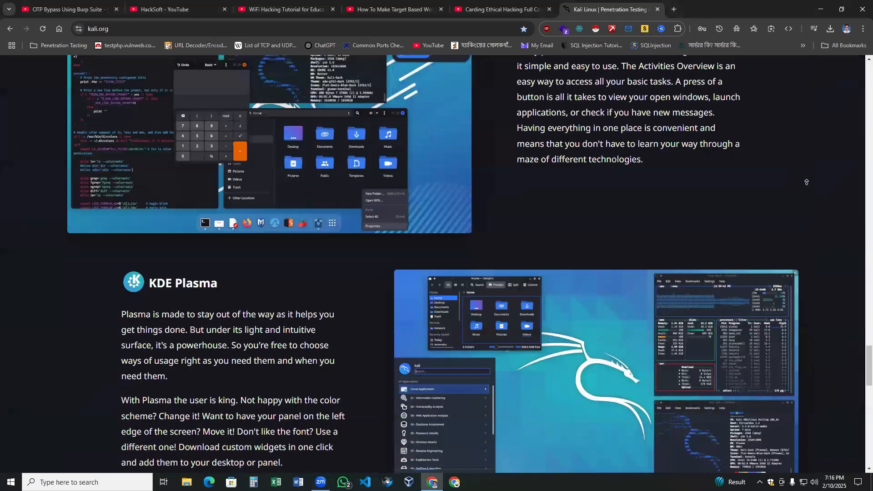
{"action": "scroll", "coordinate": [807, 180], "scroll_direction": "up", "scroll_amount": 20}
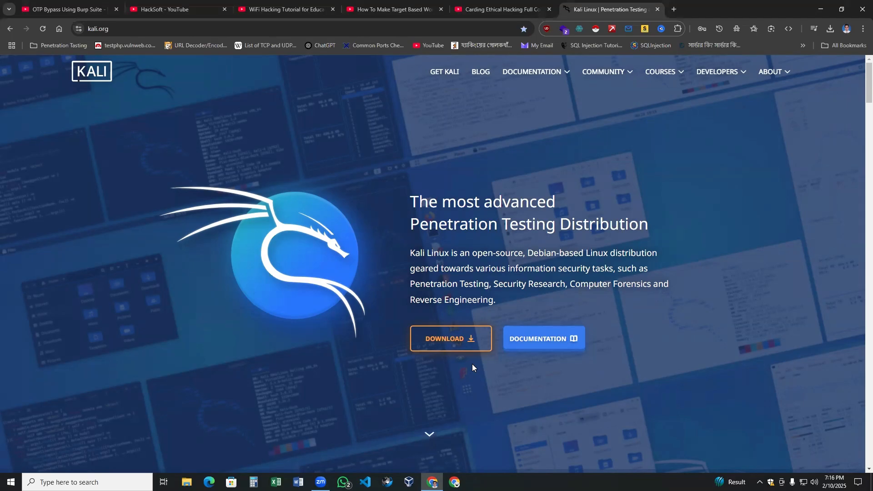
{"action": "left_click", "coordinate": [470, 339]}
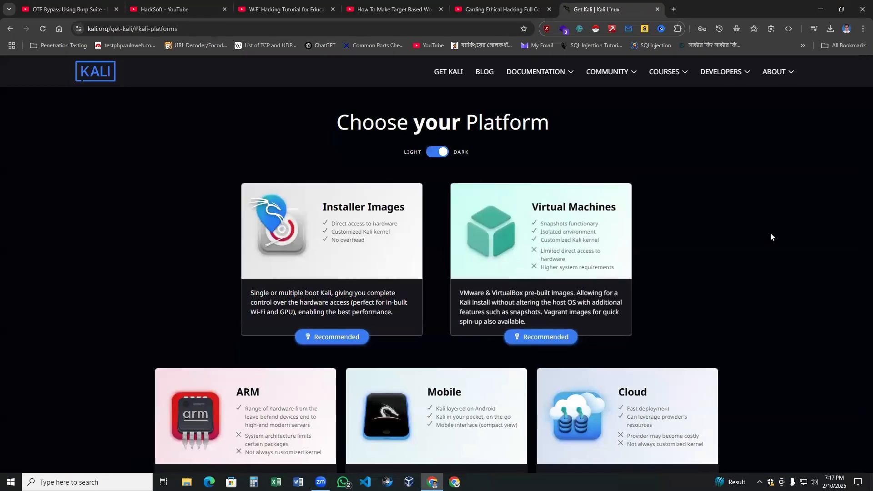
{"action": "middle_click", "coordinate": [779, 272]}
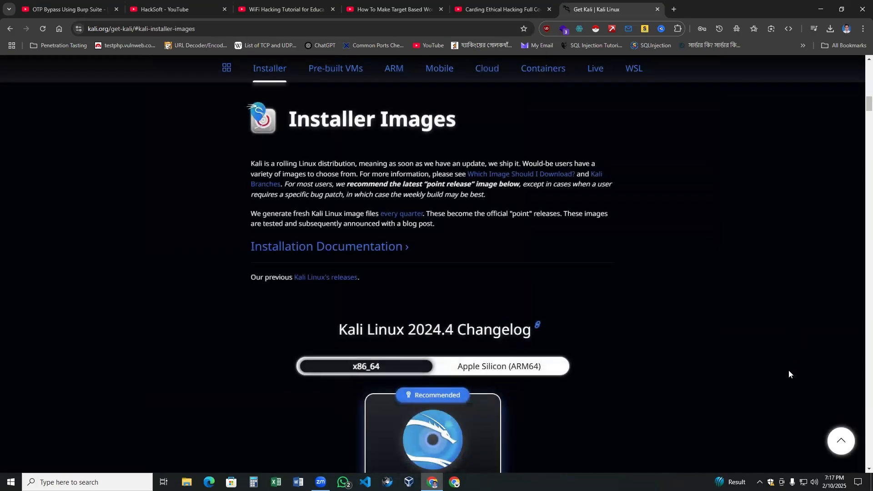
Scroll to the Kali Linux 2024.4 installer images and bring up VirtualBox Manager.
{"action": "scroll", "coordinate": [785, 334], "scroll_direction": "down", "scroll_amount": 2}
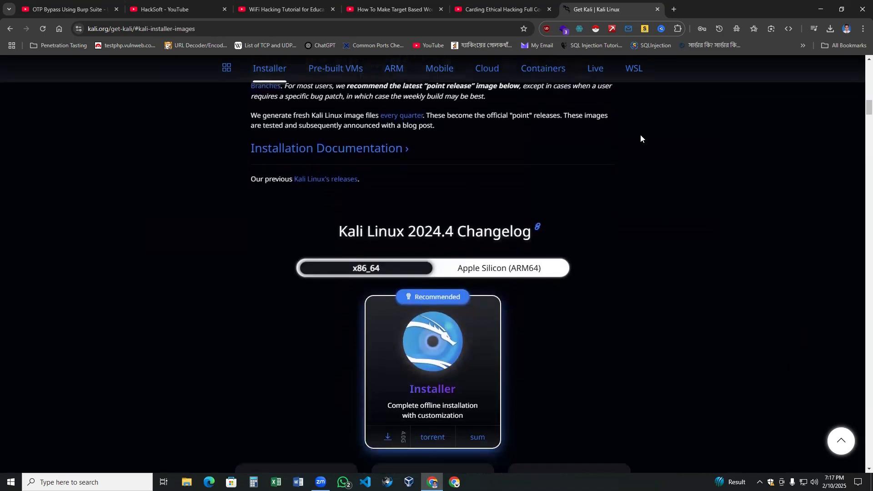
{"action": "scroll", "coordinate": [718, 334], "scroll_direction": "down", "scroll_amount": 1}
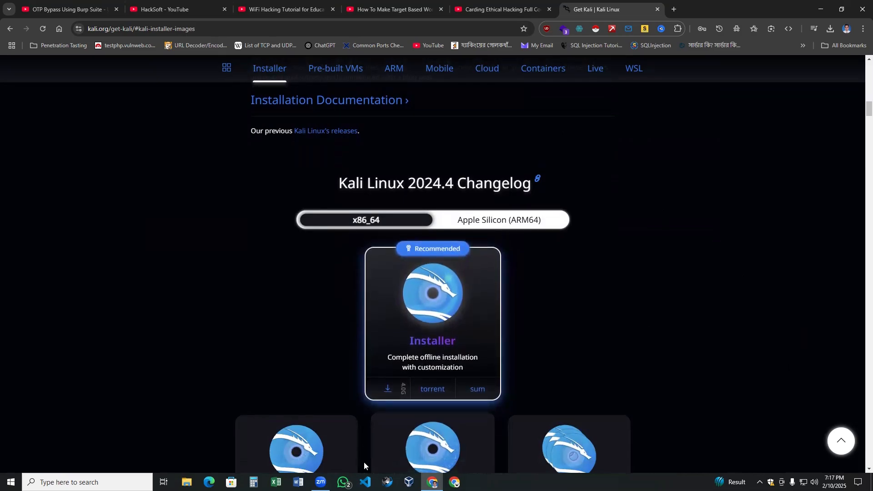
{"action": "left_click", "coordinate": [408, 482]}
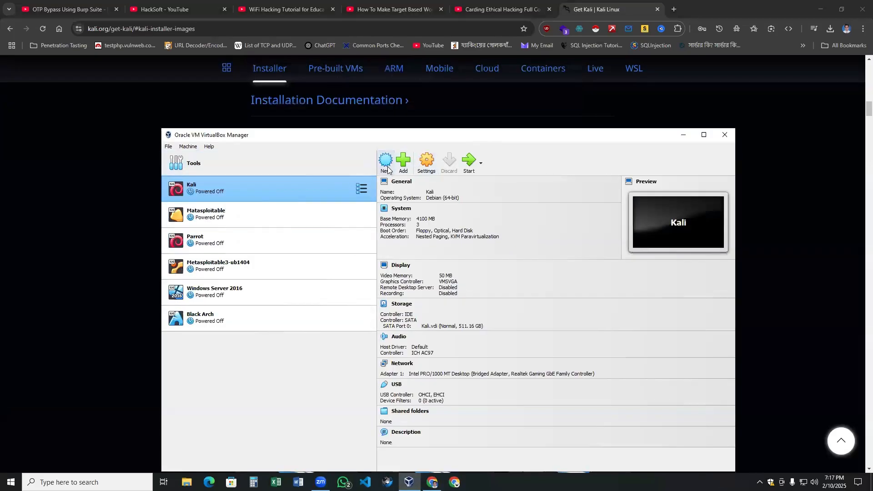
Start a new virtual machine named 'kali linux'.
{"action": "left_click", "coordinate": [386, 168]}
{"action": "left_click_drag", "start_coordinate": [474, 174], "coordinate": [477, 159]}
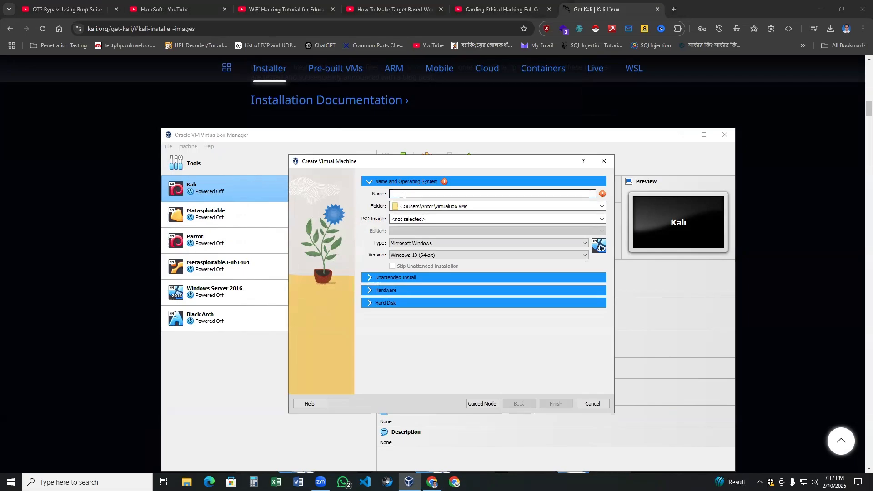
{"action": "type", "text": "kali li"}
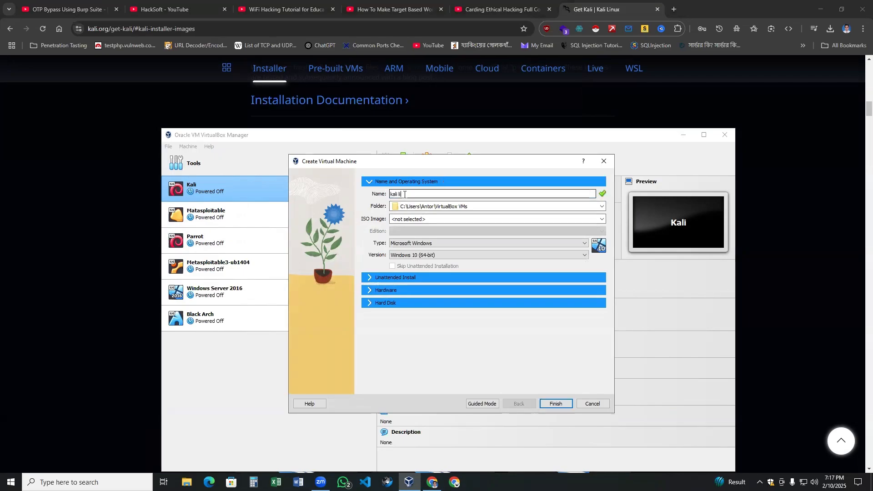
{"action": "type", "text": "nux"}
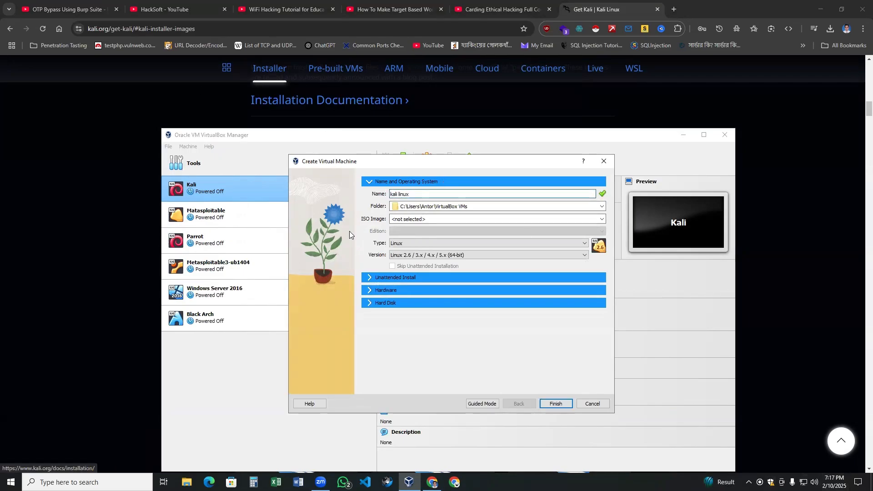
Create a demo_install folder on drive D and use it as the machine folder.
{"action": "left_click", "coordinate": [602, 207]}
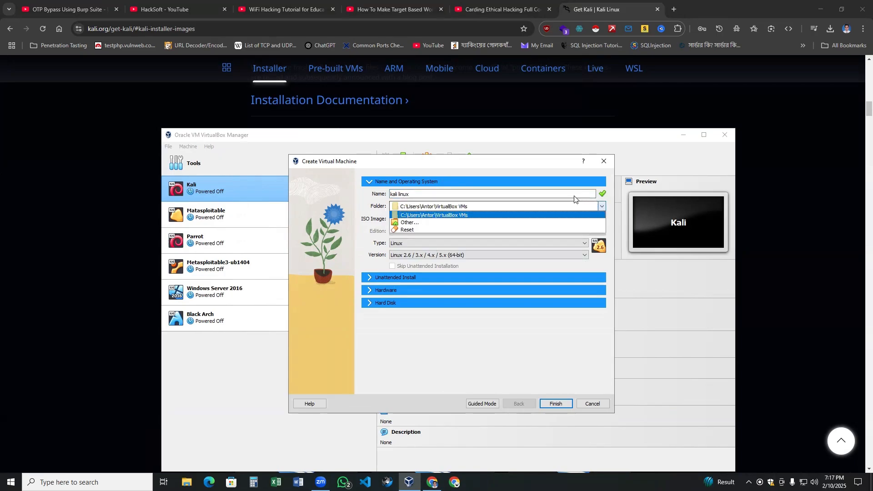
{"action": "left_click", "coordinate": [430, 223]}
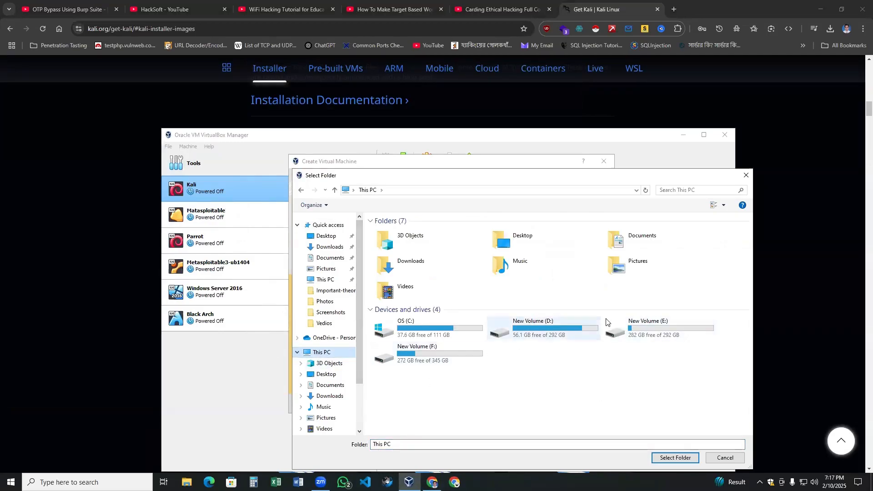
{"action": "double_click", "coordinate": [541, 326]}
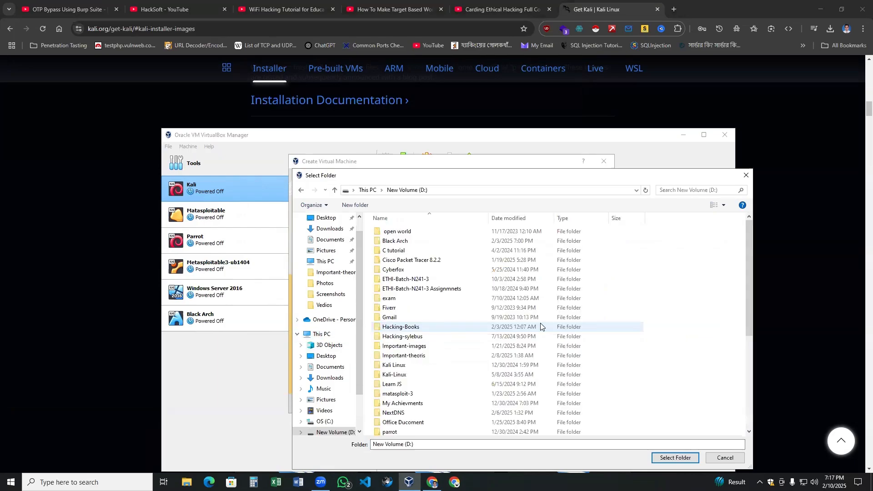
{"action": "right_click", "coordinate": [680, 317]}
{"action": "mouse_move", "coordinate": [696, 431]}
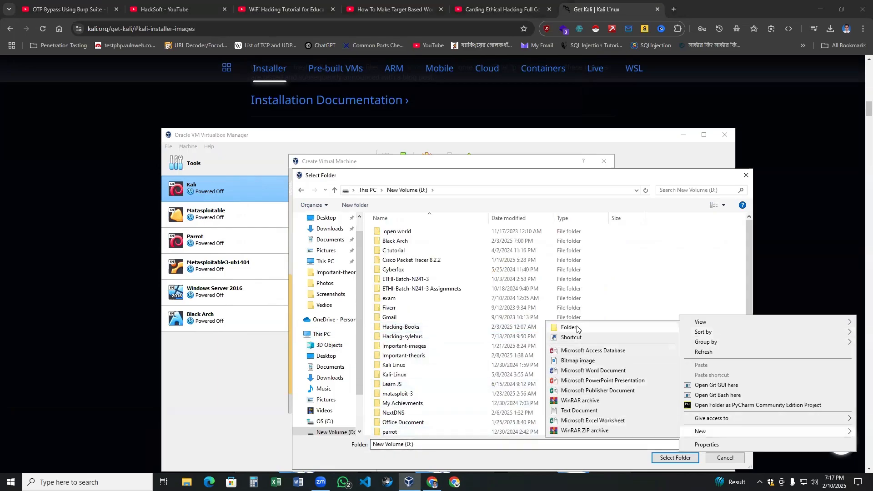
{"action": "left_click", "coordinate": [548, 325]}
{"action": "type", "text": "dem"}
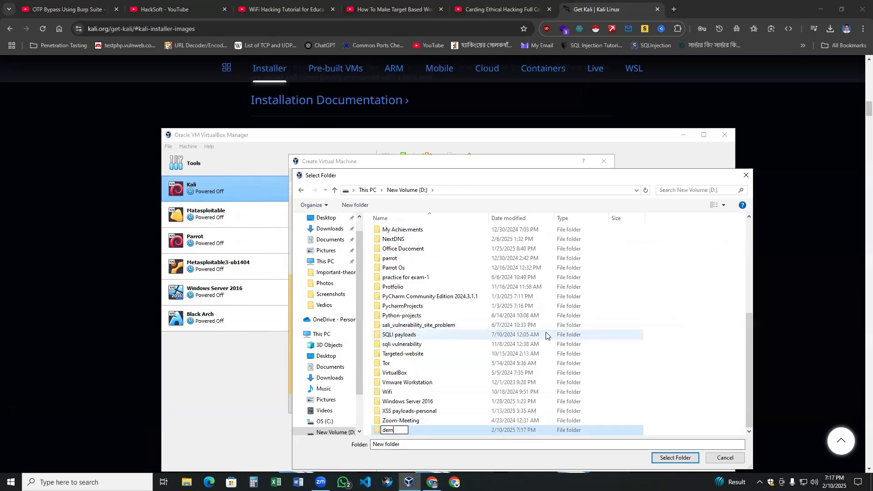
{"action": "type", "text": "o_install"}
{"action": "key", "text": "Return"}
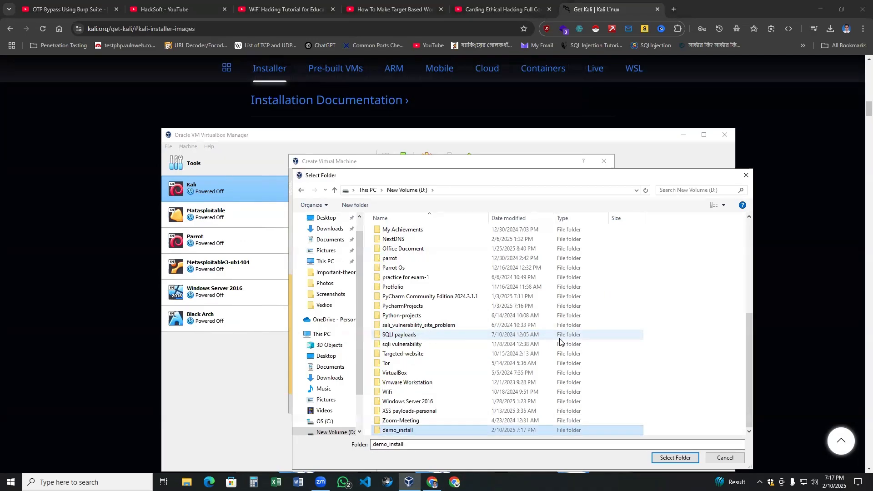
{"action": "left_click", "coordinate": [676, 458]}
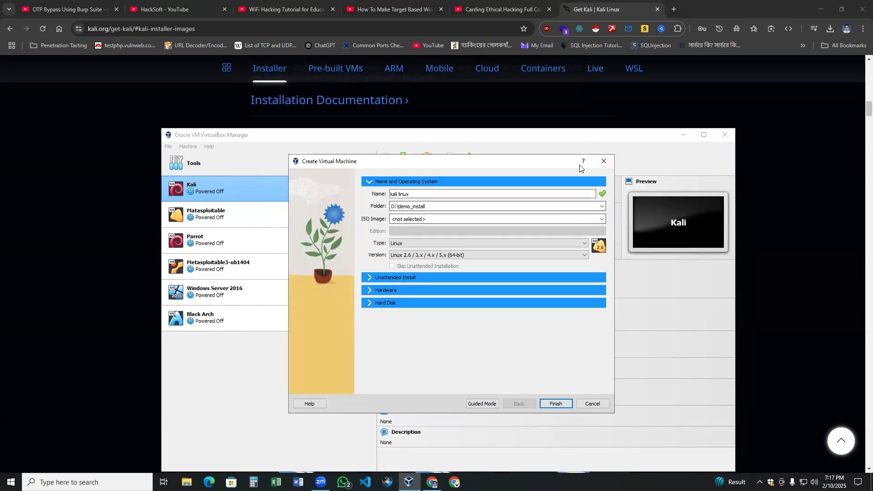
{"action": "left_click", "coordinate": [602, 221]}
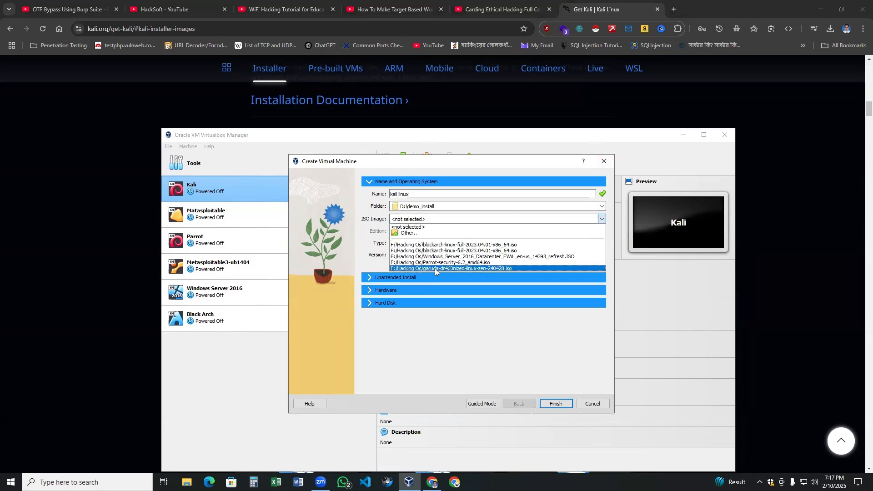
Attach kali-linux-2024.1-installer-amd64.iso as the machine's installation image.
{"action": "left_click", "coordinate": [415, 234]}
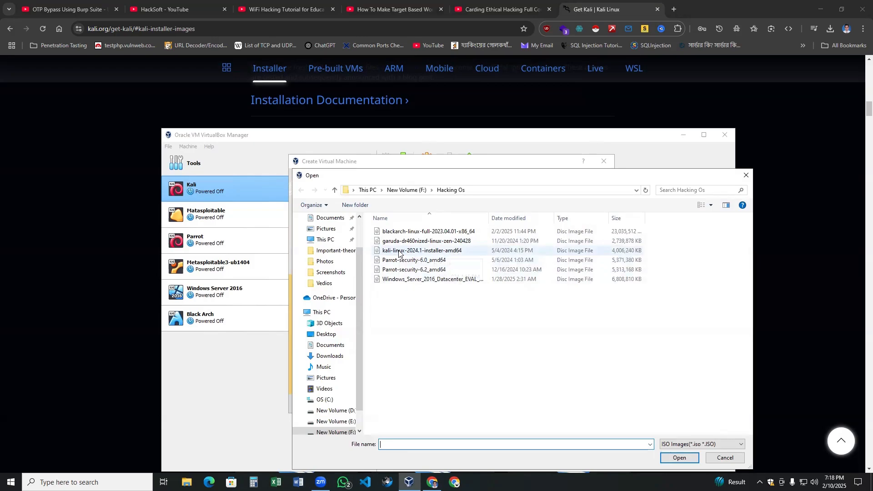
{"action": "left_click", "coordinate": [422, 250]}
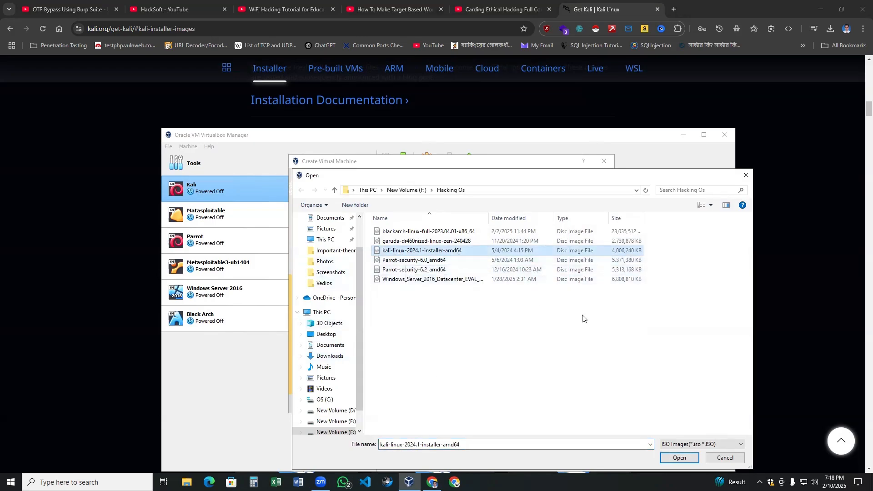
{"action": "left_click", "coordinate": [679, 458]}
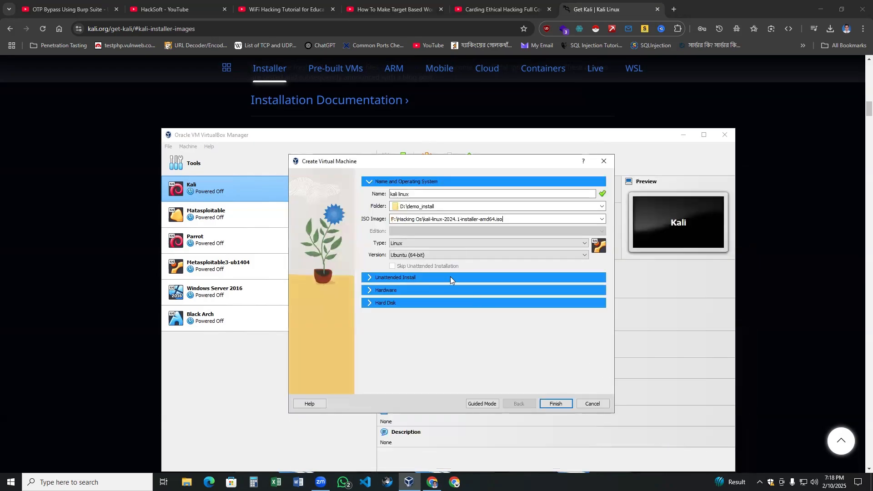
Set the OS version to Debian (64-bit) and expand the Hardware section.
{"action": "left_click", "coordinate": [487, 256]}
{"action": "scroll", "coordinate": [582, 314], "scroll_direction": "down", "scroll_amount": 5}
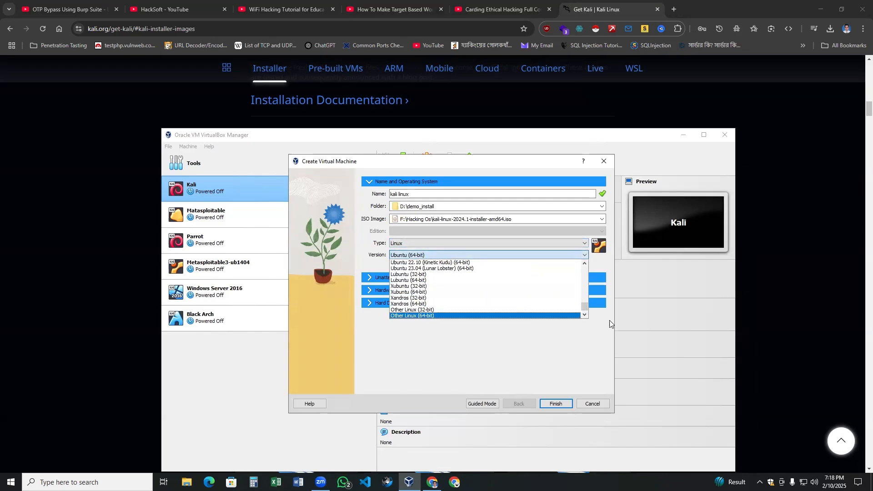
{"action": "left_click_drag", "start_coordinate": [586, 307], "coordinate": [585, 272]}
{"action": "left_click", "coordinate": [407, 268]}
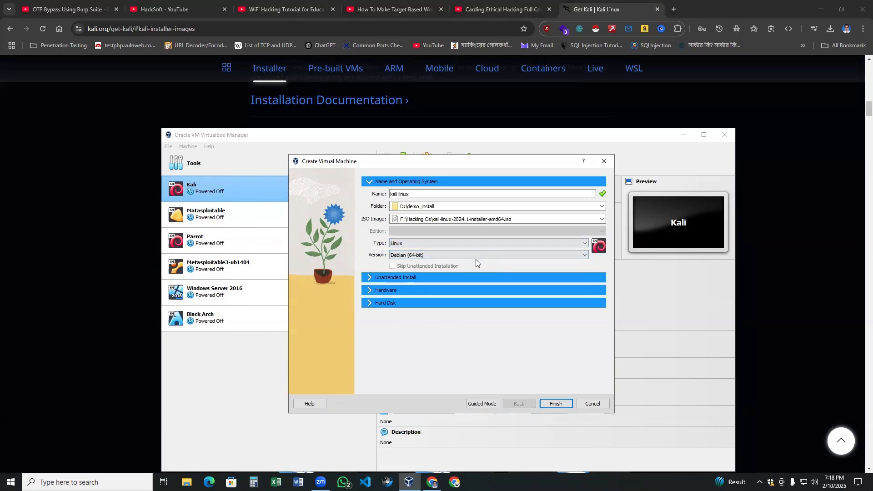
{"action": "left_click", "coordinate": [385, 291]}
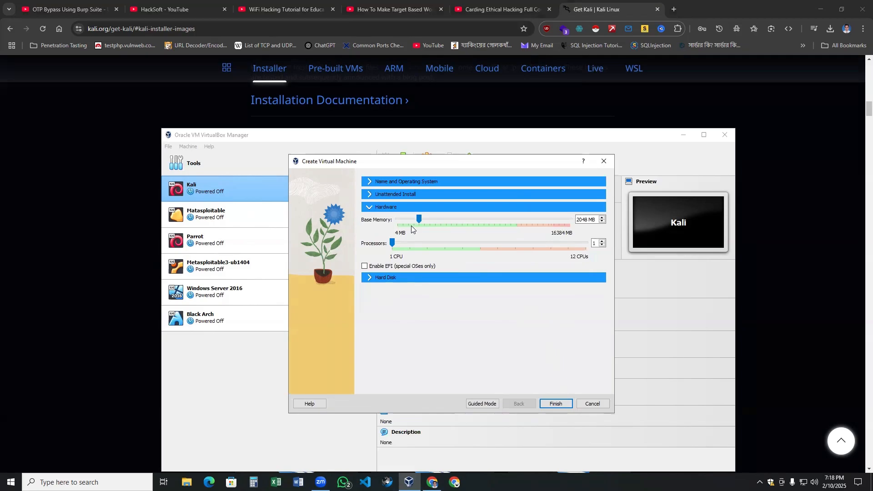
Give the machine 4096 MB base memory and 3 processors.
{"action": "mouse_move", "coordinate": [418, 221]}
{"action": "left_mouse_down"}
{"action": "mouse_move", "coordinate": [444, 224]}
{"action": "mouse_move", "coordinate": [431, 225]}
{"action": "left_mouse_up"}
{"action": "left_click_drag", "start_coordinate": [400, 251], "coordinate": [421, 249]}
{"action": "left_click_drag", "start_coordinate": [437, 217], "coordinate": [440, 218]}
Set the virtual hard disk to 693.87 GB and finish creating the machine.
{"action": "left_click", "coordinate": [368, 277]}
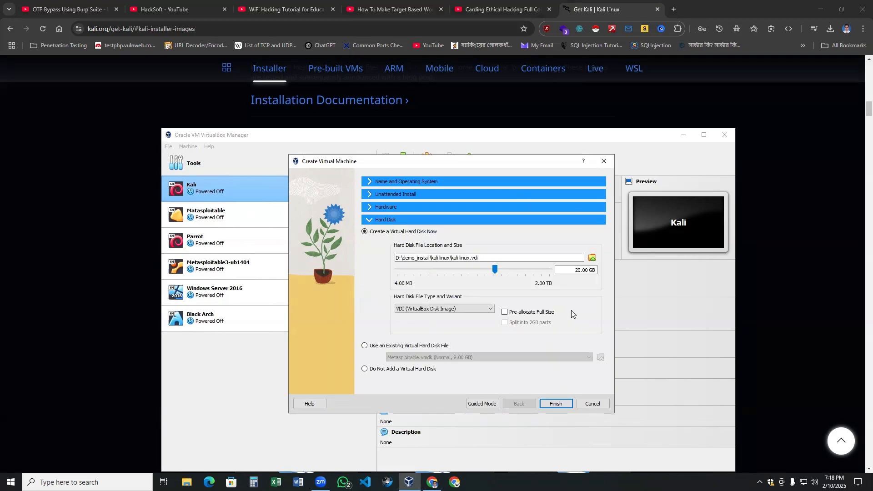
{"action": "left_click_drag", "start_coordinate": [496, 269], "coordinate": [527, 270]}
{"action": "left_click", "coordinate": [534, 276]}
{"action": "left_click", "coordinate": [554, 403]}
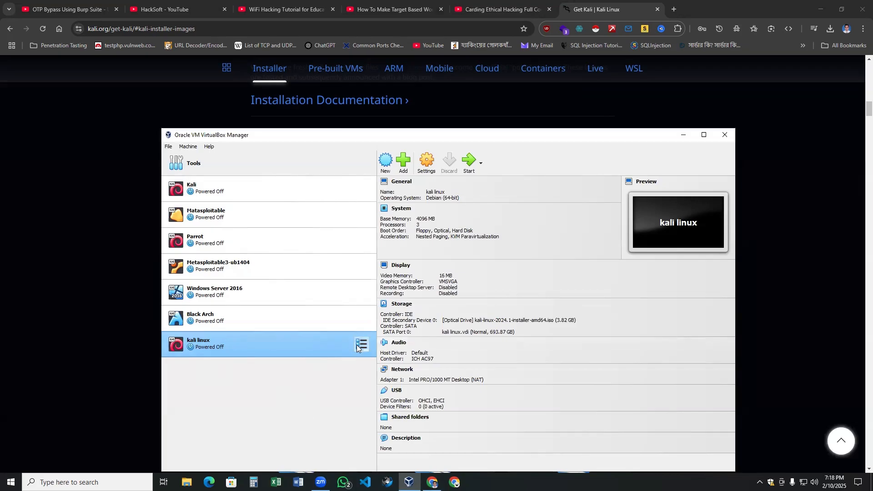
In the kali linux settings, attach the network adapter to Bridged Adapter.
{"action": "left_click", "coordinate": [430, 164]}
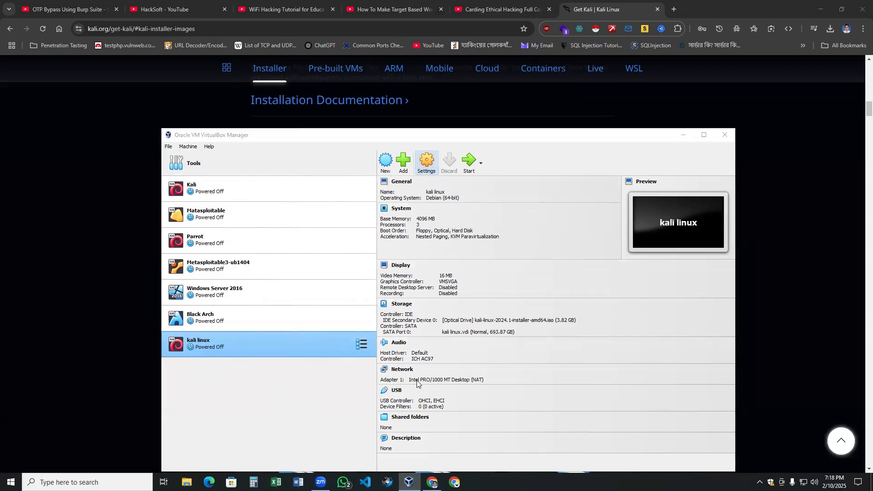
{"action": "left_click", "coordinate": [337, 248]}
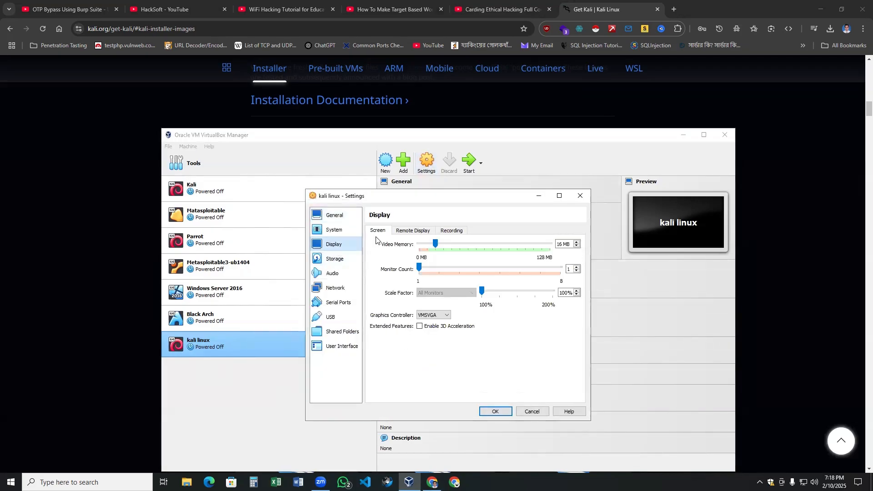
{"action": "left_click", "coordinate": [341, 232]}
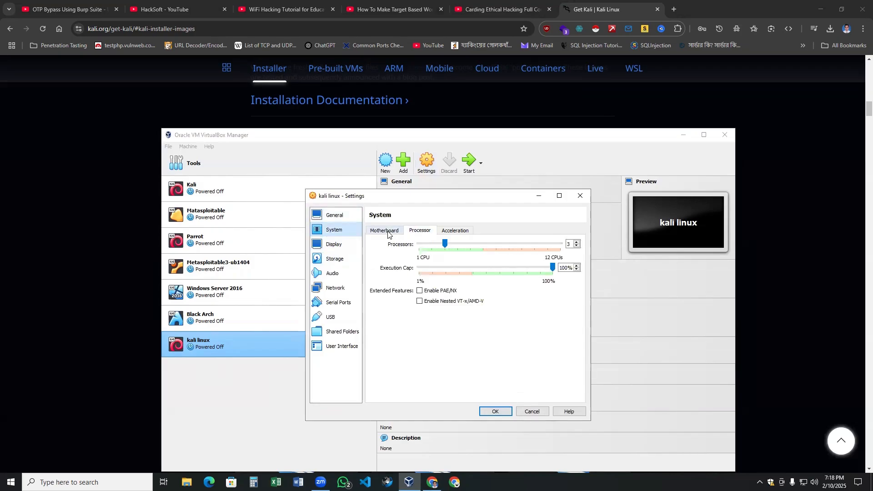
{"action": "left_click", "coordinate": [416, 232]}
{"action": "left_click", "coordinate": [333, 245]}
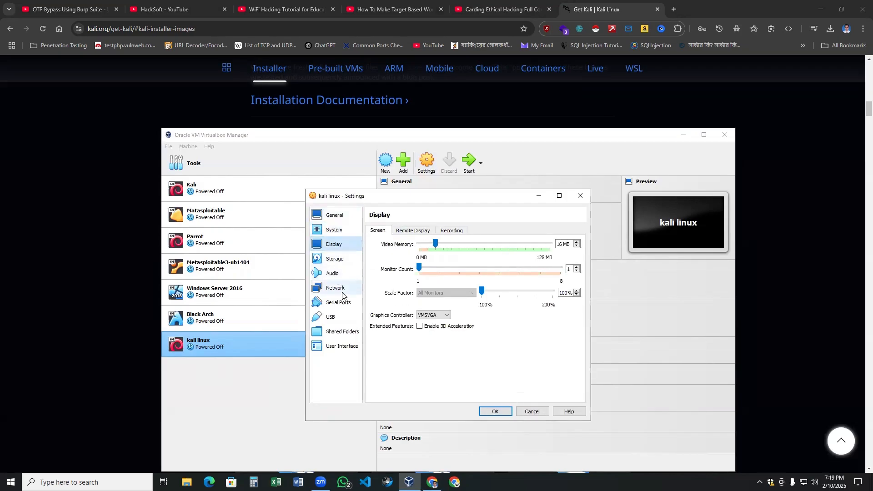
{"action": "left_click", "coordinate": [331, 231]}
{"action": "left_click", "coordinate": [334, 259]}
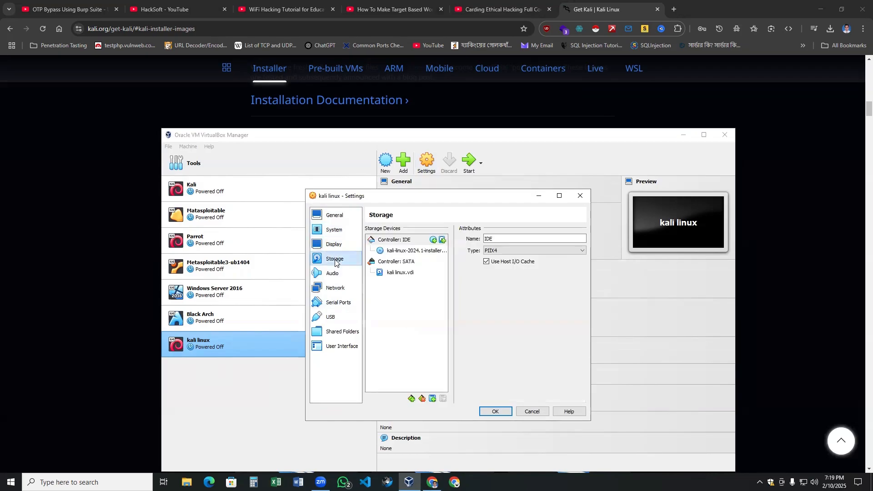
{"action": "left_click", "coordinate": [335, 291]}
{"action": "left_click", "coordinate": [456, 254]}
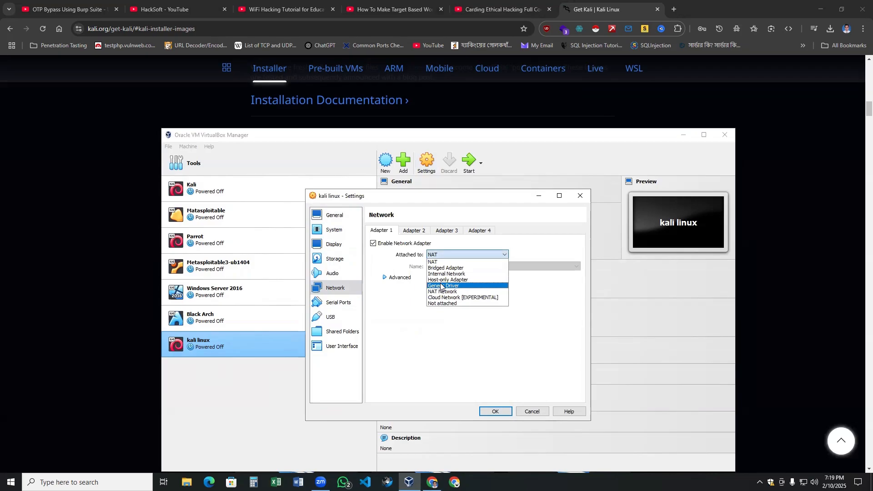
{"action": "left_click", "coordinate": [441, 269]}
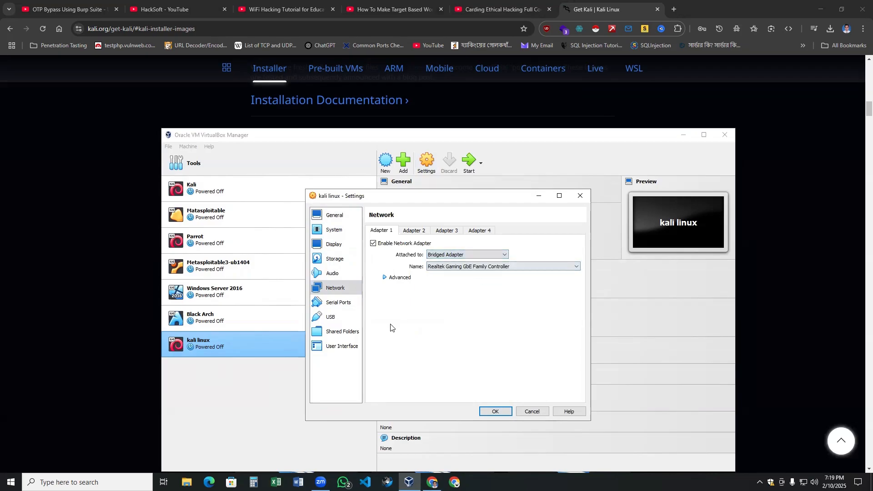
Set Shared Clipboard and Drag'n'Drop to Bidirectional and save the settings.
{"action": "left_click", "coordinate": [341, 259]}
{"action": "left_click", "coordinate": [337, 230]}
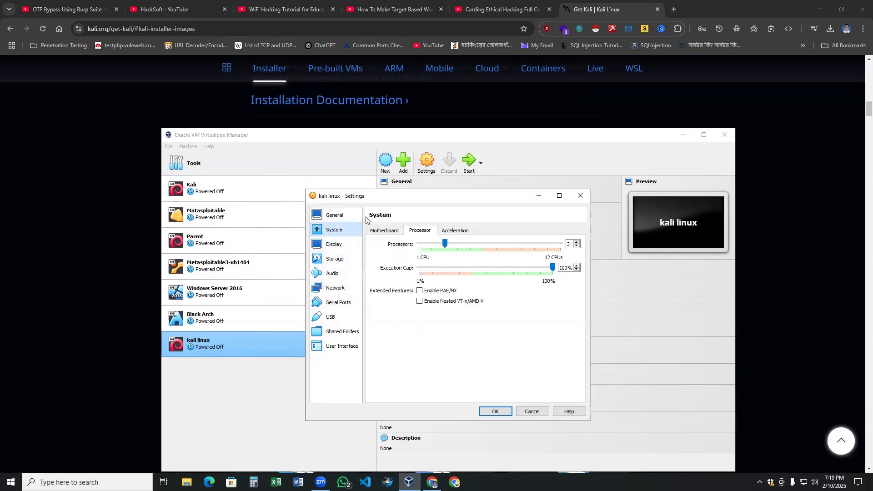
{"action": "left_click", "coordinate": [345, 215]}
{"action": "left_click", "coordinate": [408, 231]}
{"action": "left_click", "coordinate": [432, 257]}
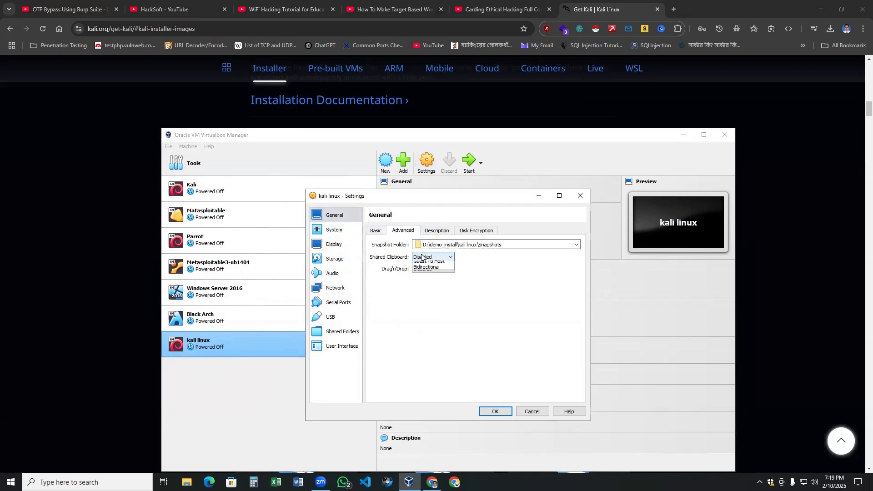
{"action": "left_click", "coordinate": [435, 280]}
{"action": "left_click", "coordinate": [433, 268]}
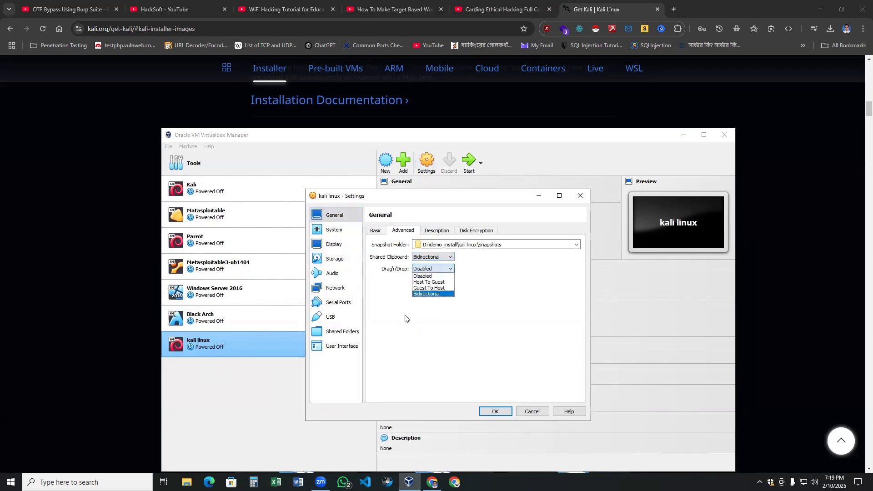
{"action": "left_click", "coordinate": [422, 294]}
{"action": "left_click", "coordinate": [496, 412]}
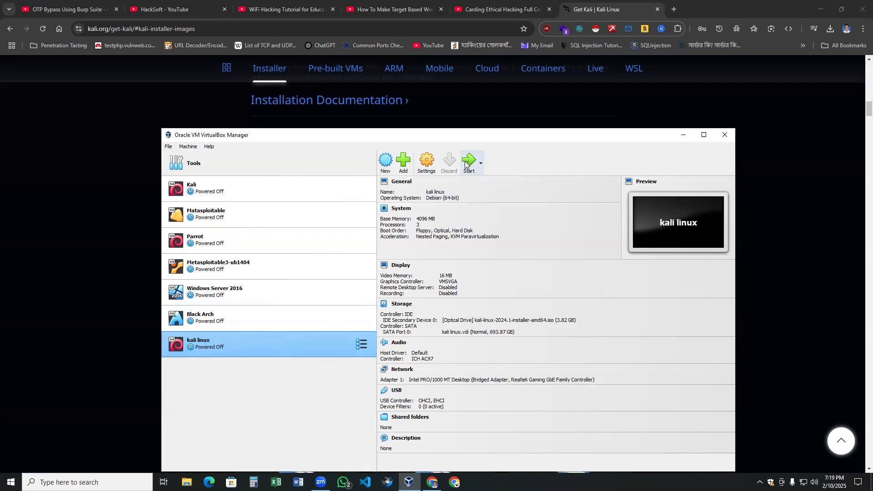
Start the kali linux VM and open Task Manager.
{"action": "left_click", "coordinate": [470, 161]}
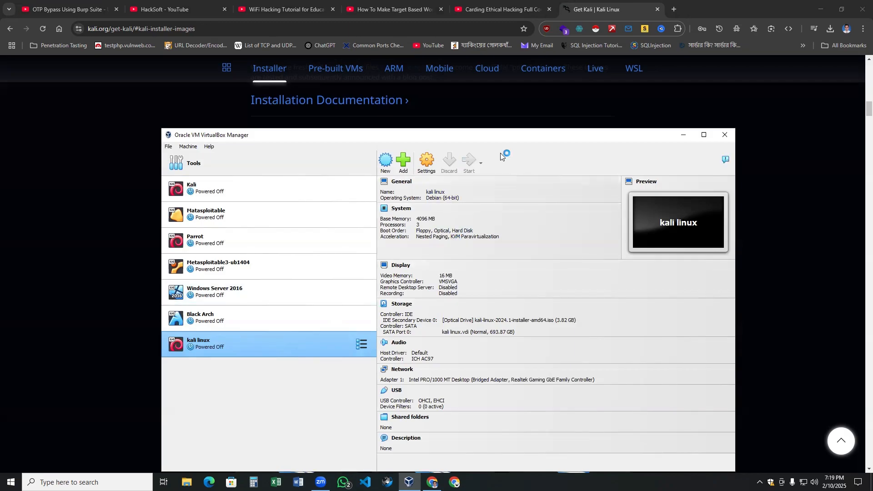
{"action": "left_click_drag", "start_coordinate": [500, 136], "coordinate": [491, 105]}
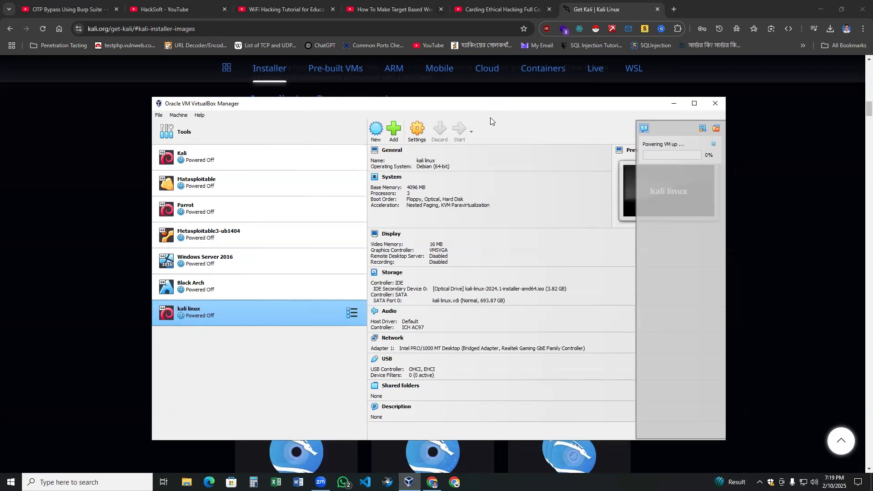
{"action": "right_click", "coordinate": [540, 482]}
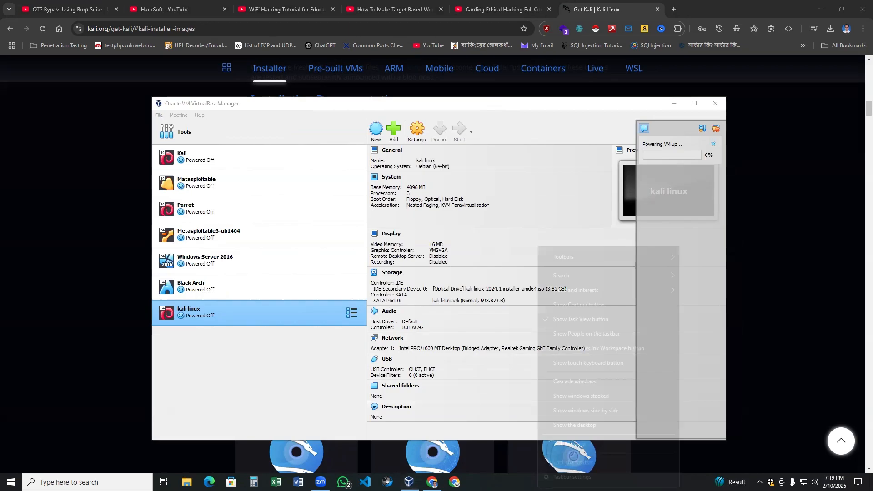
{"action": "left_click", "coordinate": [562, 441]}
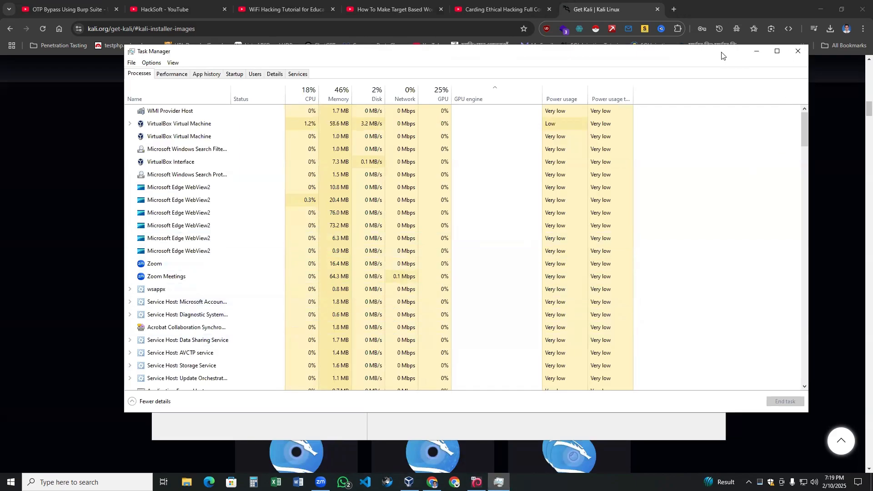
Close Task Manager and bring the VM window with the installer menu forward.
{"action": "left_click_drag", "start_coordinate": [722, 55], "coordinate": [676, 108]}
{"action": "left_click", "coordinate": [752, 103]}
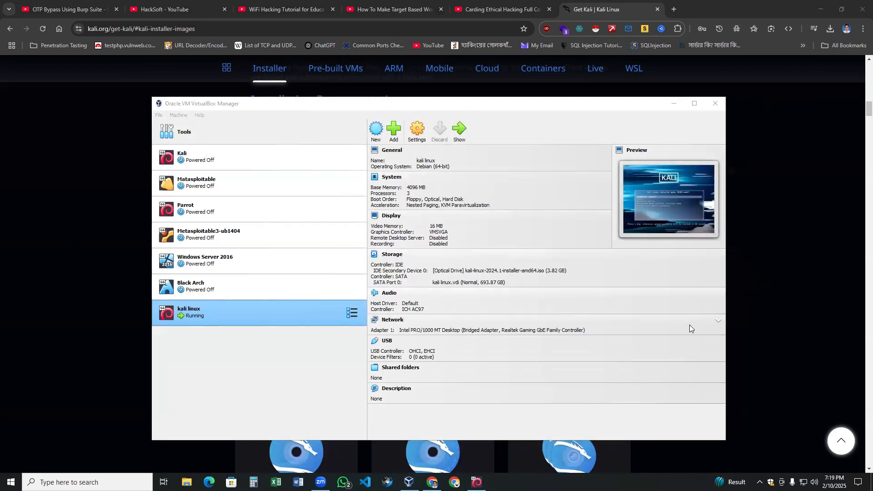
{"action": "left_click", "coordinate": [477, 482]}
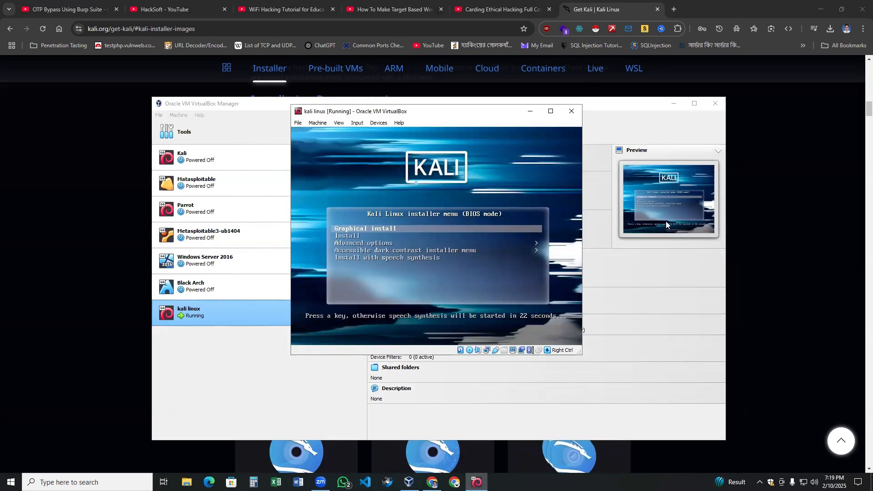
Launch Graphical install, keeping English as language and United States as location.
{"action": "key", "text": "Return"}
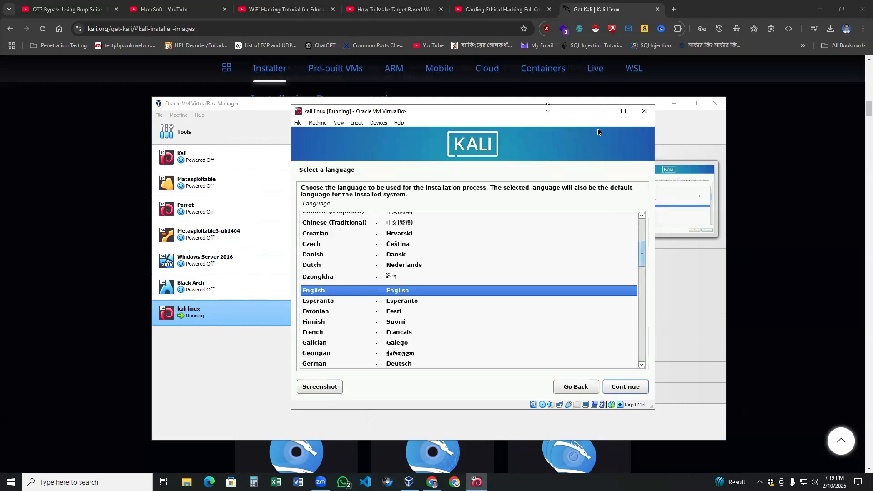
{"action": "left_click_drag", "start_coordinate": [548, 107], "coordinate": [707, 151]}
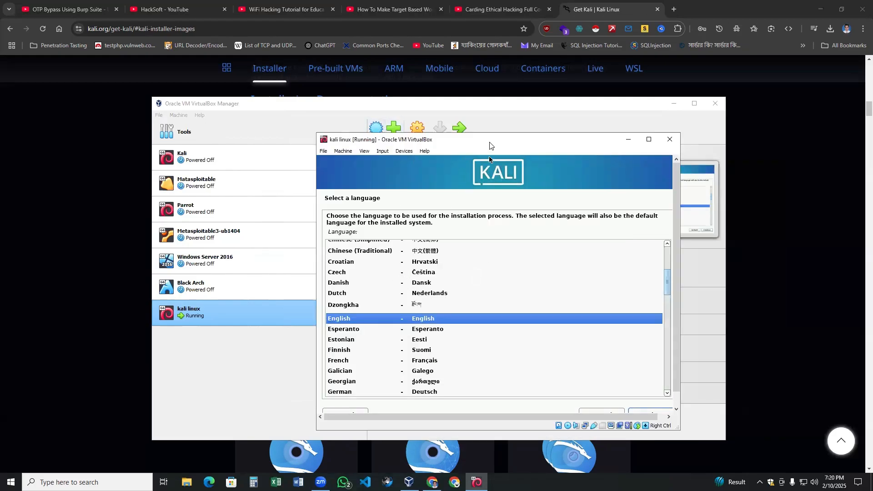
{"action": "left_click_drag", "start_coordinate": [490, 146], "coordinate": [486, 133]}
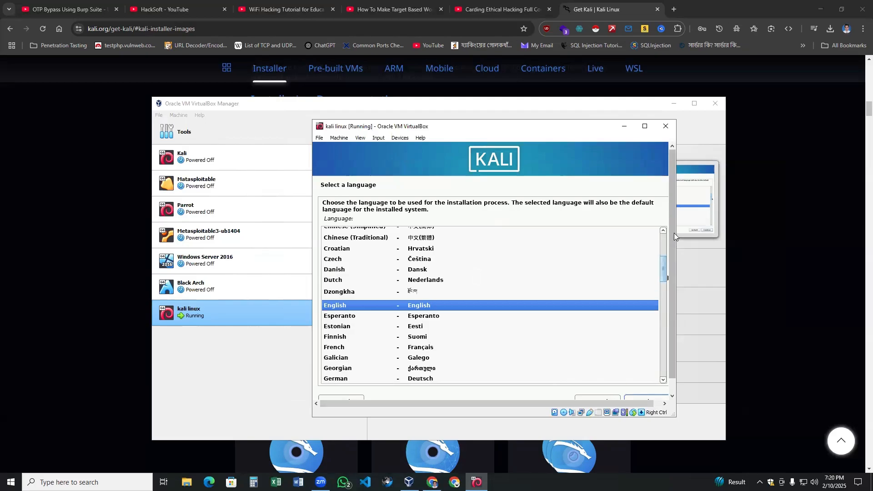
{"action": "left_click_drag", "start_coordinate": [674, 233], "coordinate": [673, 246]}
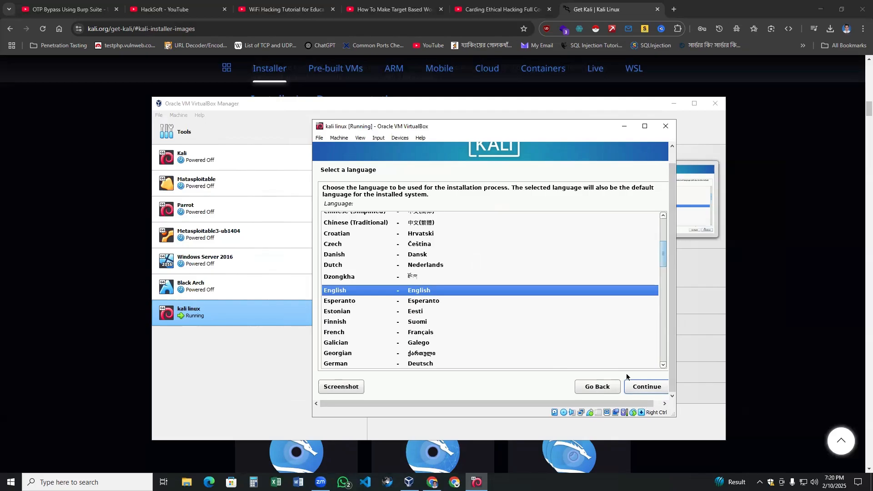
{"action": "left_click", "coordinate": [641, 386]}
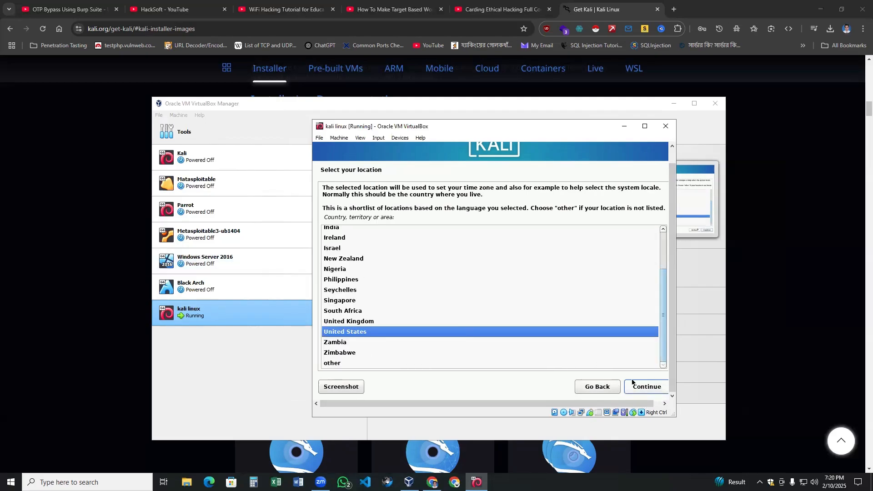
{"action": "left_click", "coordinate": [639, 388]}
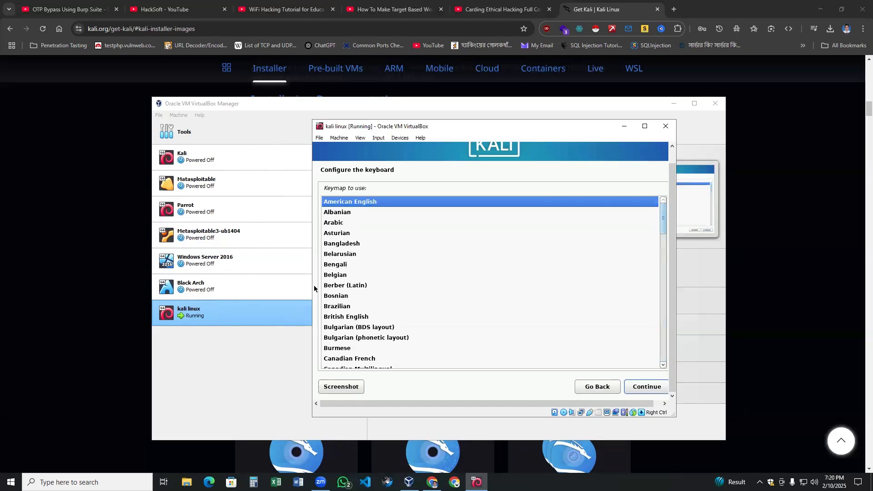
Accept the American English keymap and continue past the hostname page.
{"action": "left_click", "coordinate": [639, 388]}
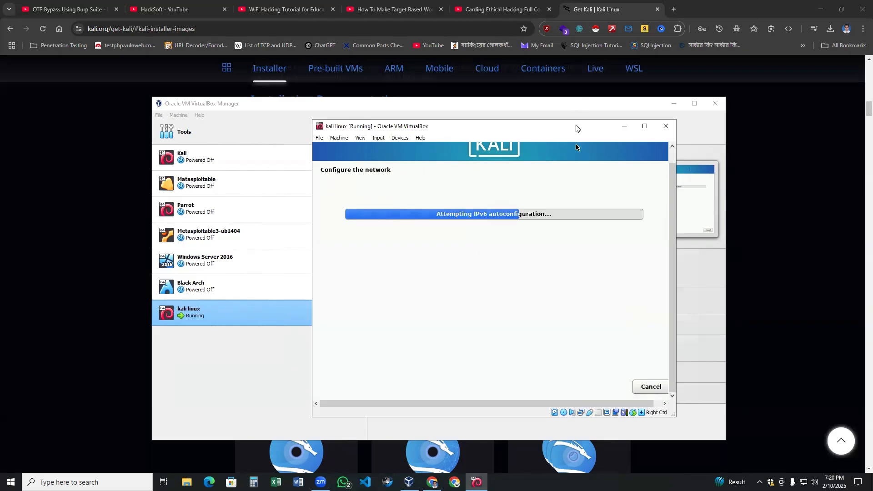
{"action": "left_click_drag", "start_coordinate": [575, 125], "coordinate": [580, 125]}
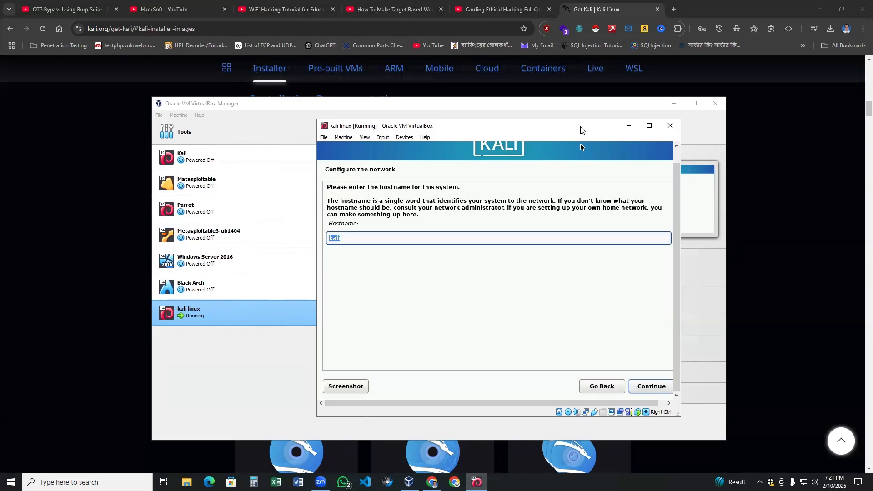
{"action": "left_click", "coordinate": [367, 240]}
{"action": "left_click", "coordinate": [647, 386]}
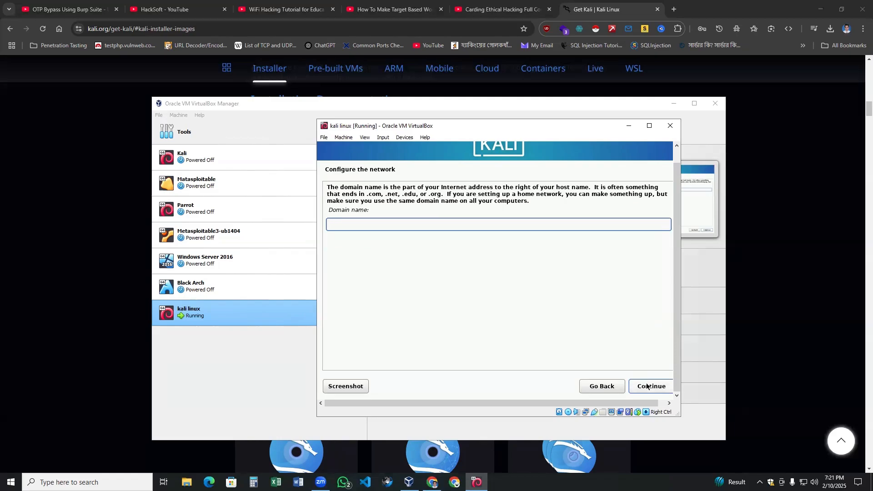
Return to the hostname, dismiss the drag-and-drop error, and confirm 'kali' as hostname.
{"action": "left_click", "coordinate": [621, 386]}
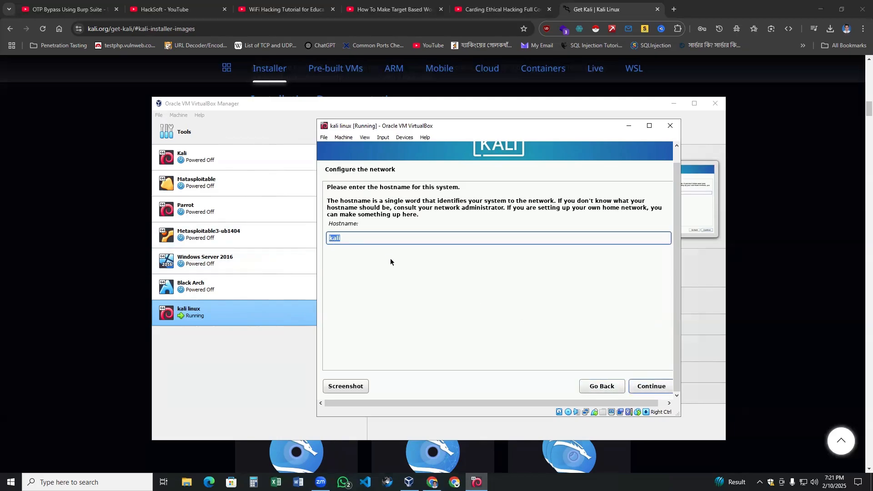
{"action": "left_click", "coordinate": [390, 238]}
{"action": "left_click_drag", "start_coordinate": [523, 237], "coordinate": [314, 235]}
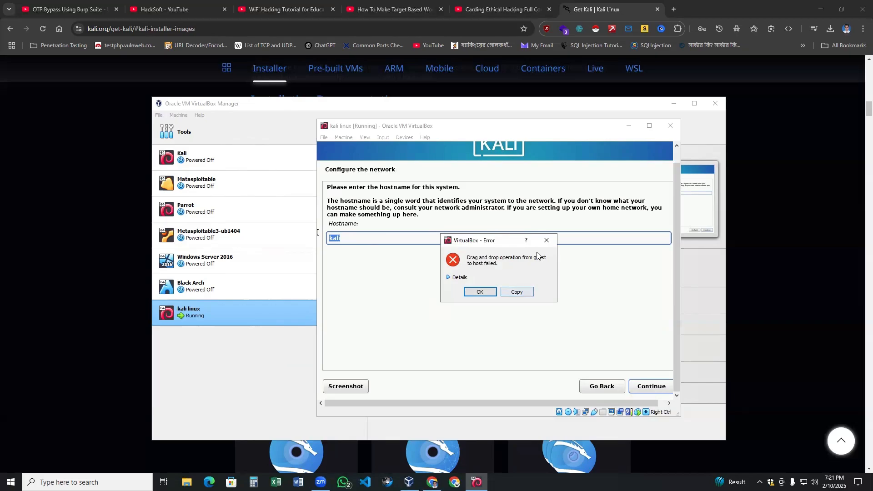
{"action": "left_click", "coordinate": [546, 241]}
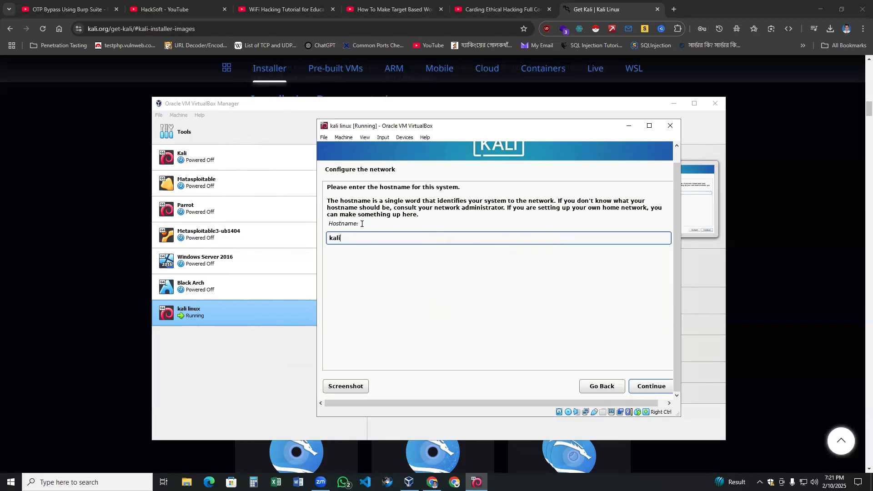
{"action": "left_click_drag", "start_coordinate": [505, 131], "coordinate": [509, 122]}
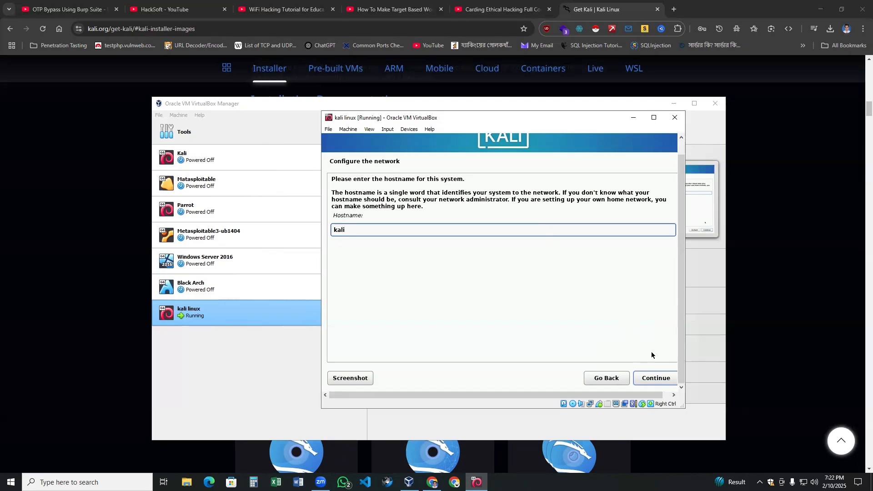
{"action": "left_click", "coordinate": [662, 380]}
Leave the domain name blank and enter the new user's full name.
{"action": "left_click", "coordinate": [662, 378]}
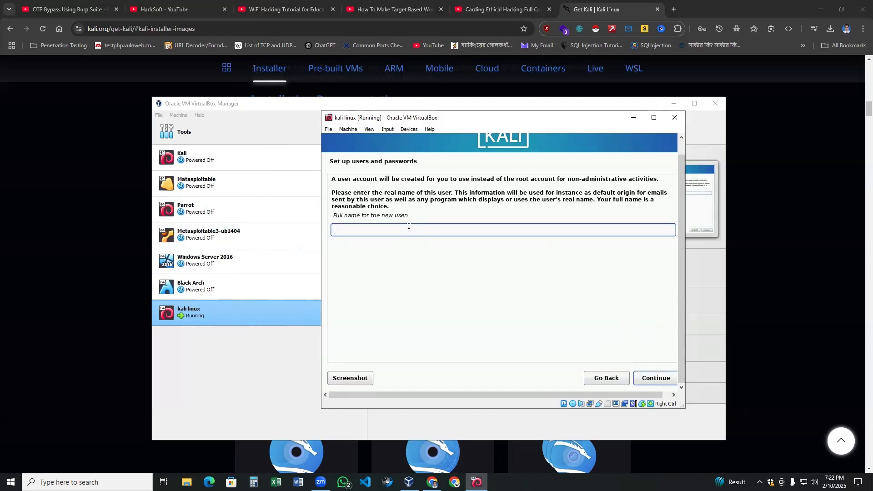
{"action": "type", "text": "hack"}
{"action": "key", "text": "Return"}
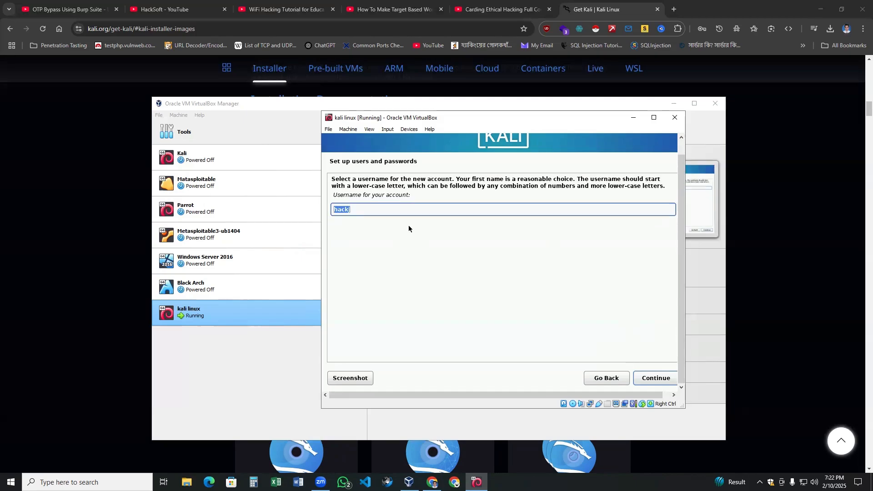
{"action": "left_click", "coordinate": [606, 378]}
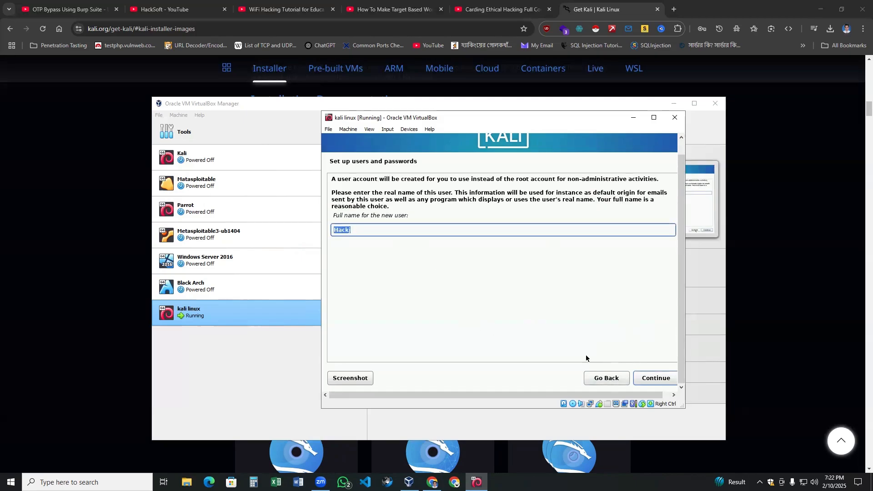
{"action": "left_click", "coordinate": [364, 231]}
{"action": "key", "text": "ctrl+a"}
{"action": "key", "text": "BackSpace"}
{"action": "type", "text": "Jahid"}
{"action": "key", "text": "BackSpace"}
{"action": "type", "text": "d hasan Antor"}
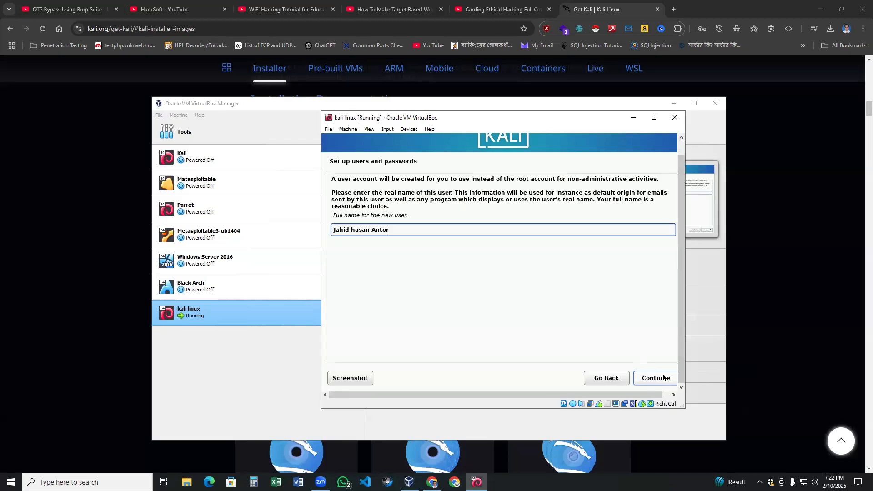
{"action": "left_click", "coordinate": [664, 377]}
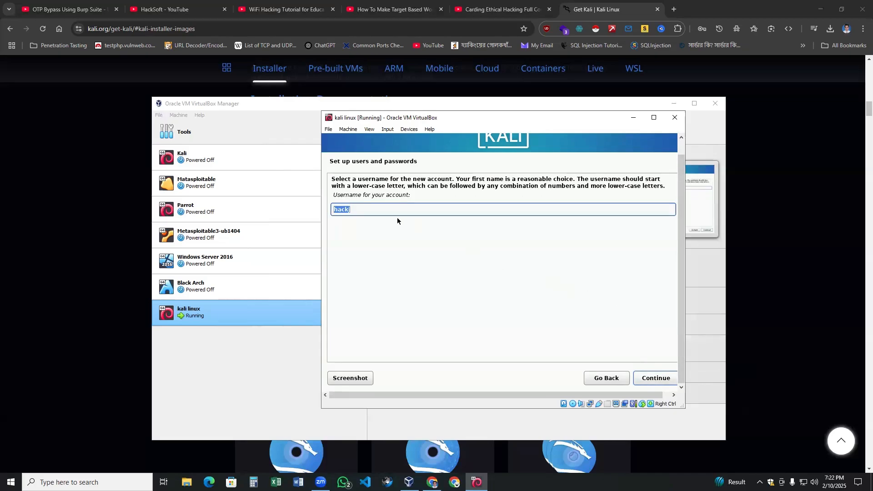
Set the username for the new account.
{"action": "type", "text": "Ant"}
{"action": "key", "text": "BackSpace"}
{"action": "key", "text": "BackSpace"}
{"action": "key", "text": "BackSpace"}
{"action": "type", "text": "antor"}
{"action": "left_click", "coordinate": [656, 380]}
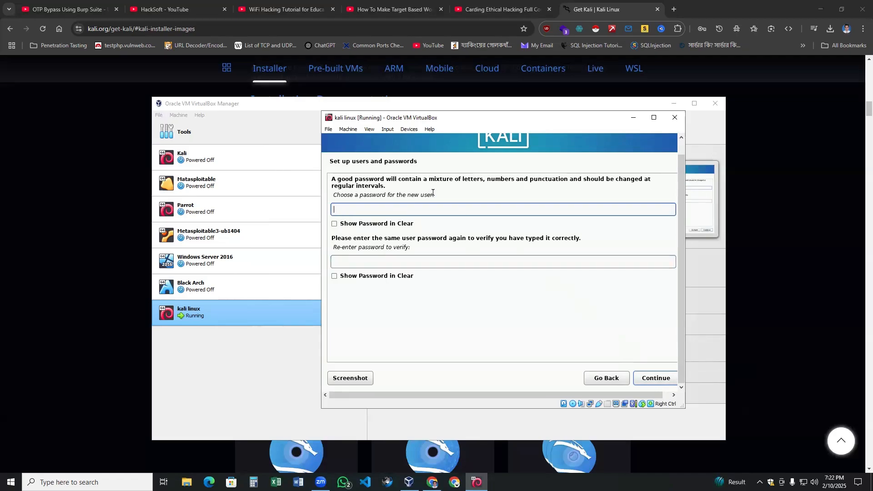
Enter the account password twice and continue to clock setup.
{"action": "type", "text": "kali"}
{"action": "left_click", "coordinate": [407, 266]}
{"action": "type", "text": "kali"}
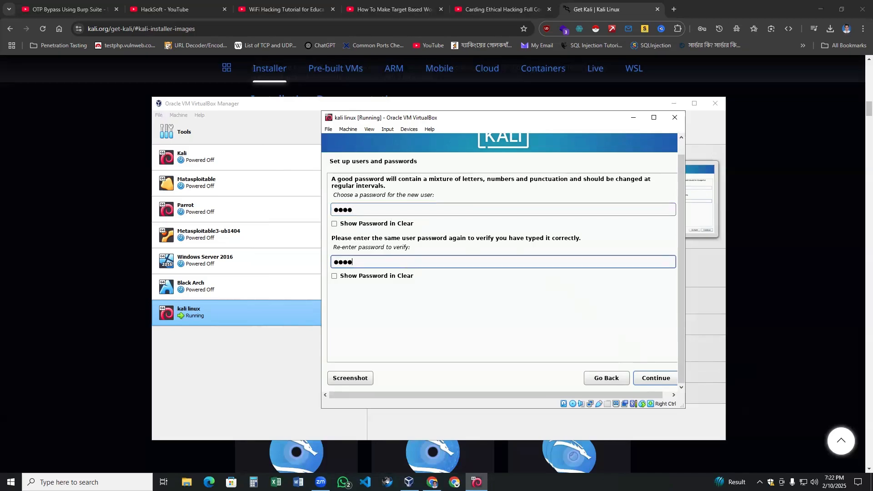
{"action": "left_click", "coordinate": [658, 382]}
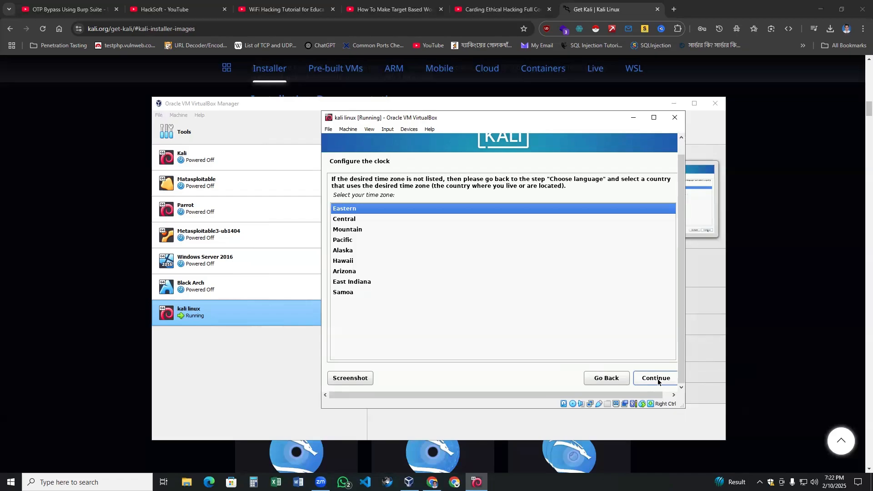
Keep Eastern time, guided-partition the whole VBOX disk as one partition, and confirm writing.
{"action": "left_click", "coordinate": [658, 381]}
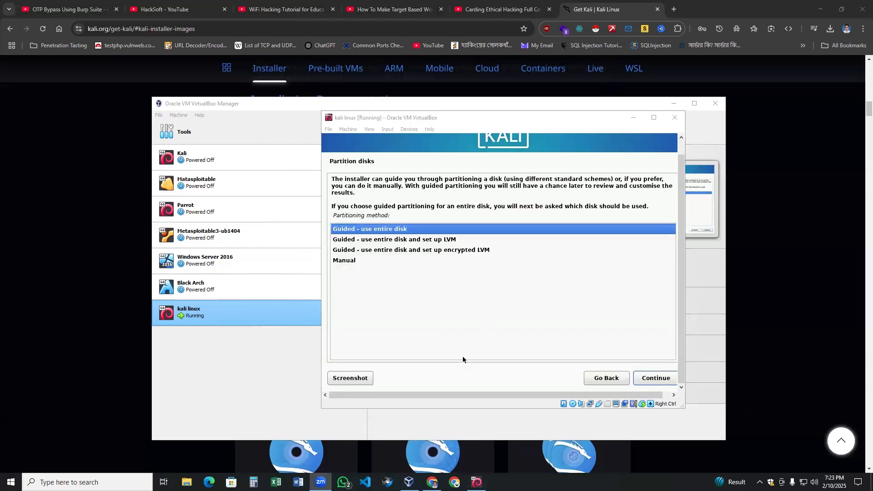
{"action": "left_click", "coordinate": [651, 380]}
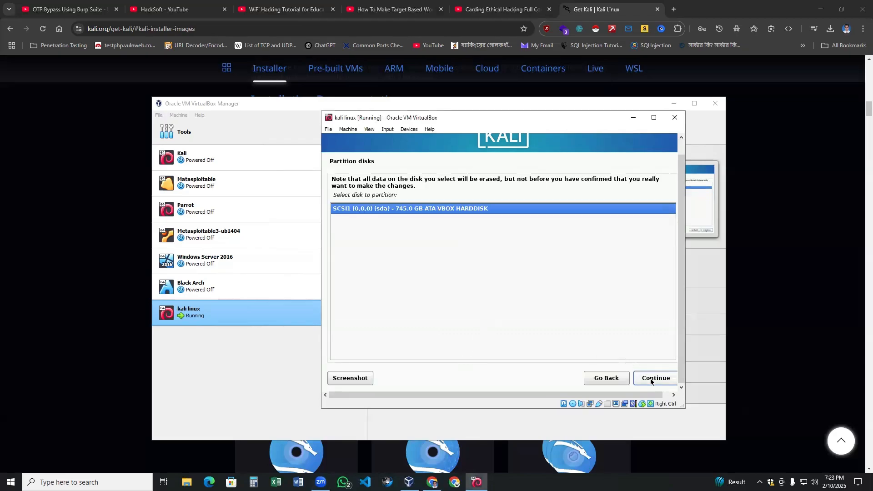
{"action": "left_click", "coordinate": [651, 380]}
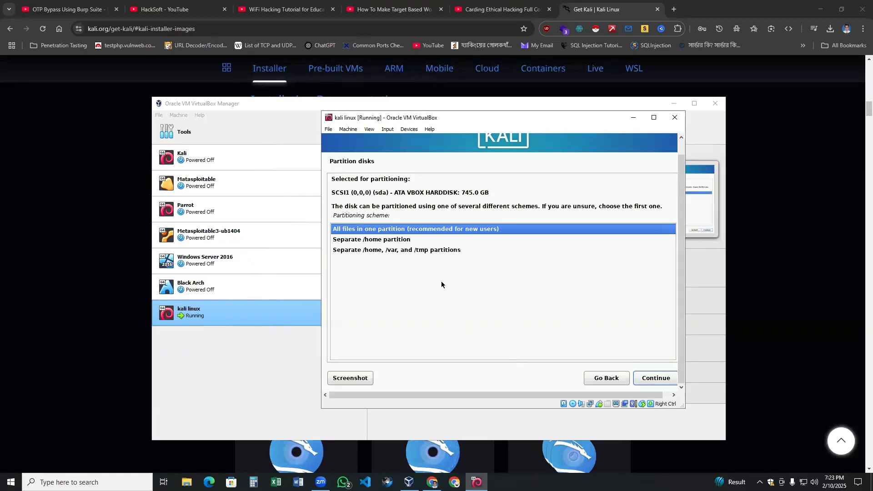
{"action": "left_click", "coordinate": [648, 383]}
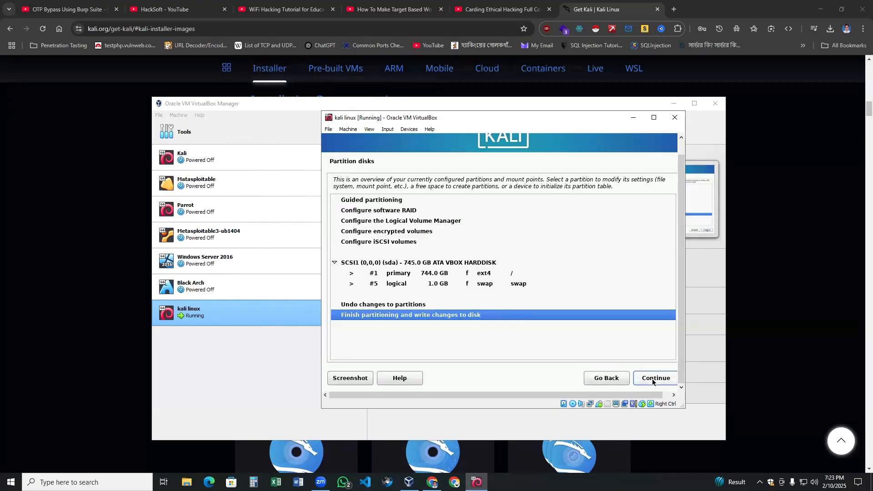
{"action": "left_click", "coordinate": [651, 379]}
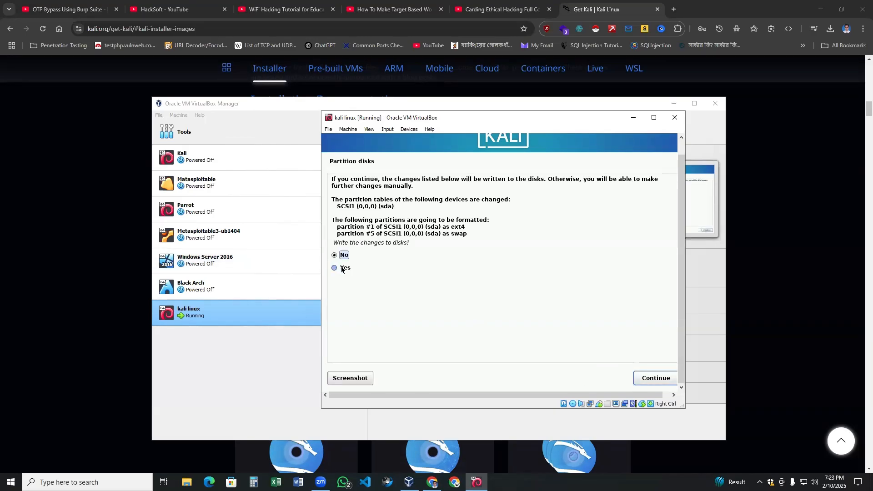
{"action": "left_click", "coordinate": [337, 267]}
Write the partition changes to disk and let the base system install, checking Task Manager meanwhile.
{"action": "left_click", "coordinate": [654, 380]}
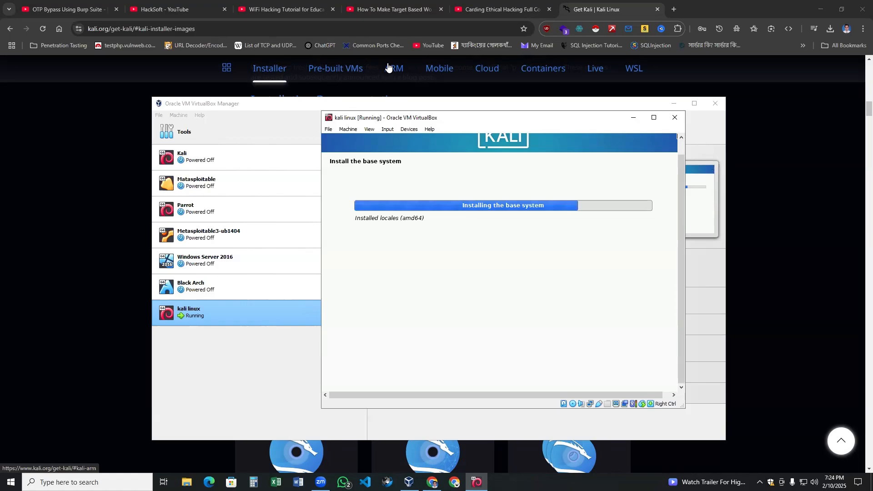
{"action": "right_click", "coordinate": [549, 484]}
{"action": "left_click", "coordinate": [566, 441]}
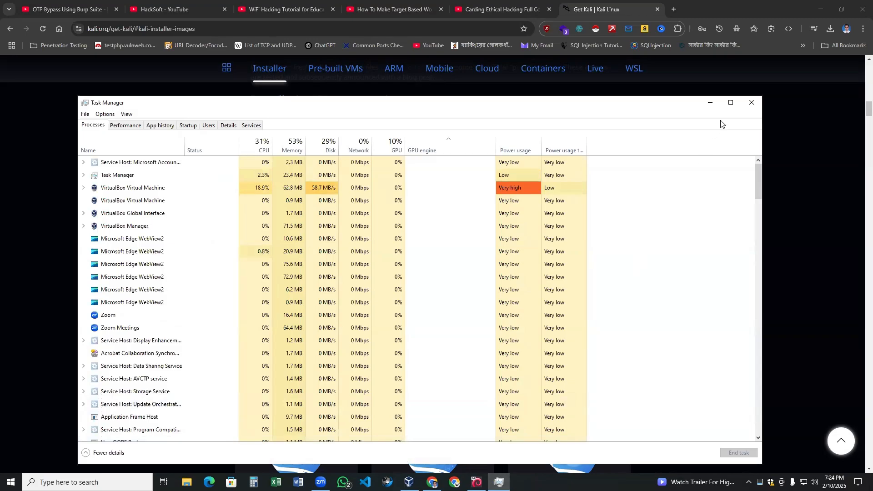
{"action": "left_click", "coordinate": [749, 101]}
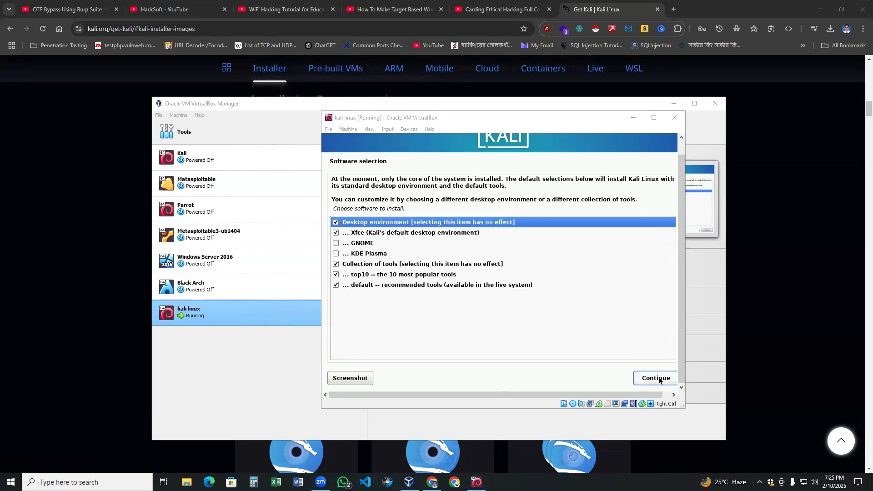
In Software selection, replace Xfce with GNOME and start installing the selected software.
{"action": "left_click", "coordinate": [342, 234]}
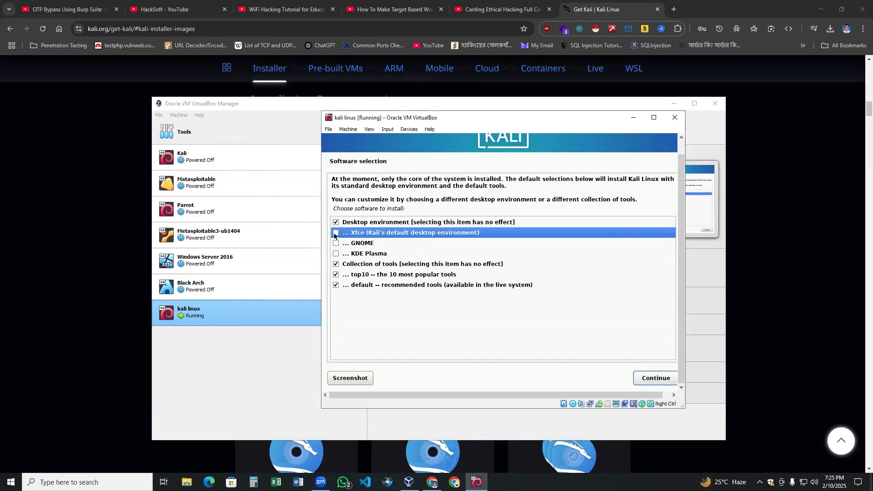
{"action": "left_click", "coordinate": [336, 244]}
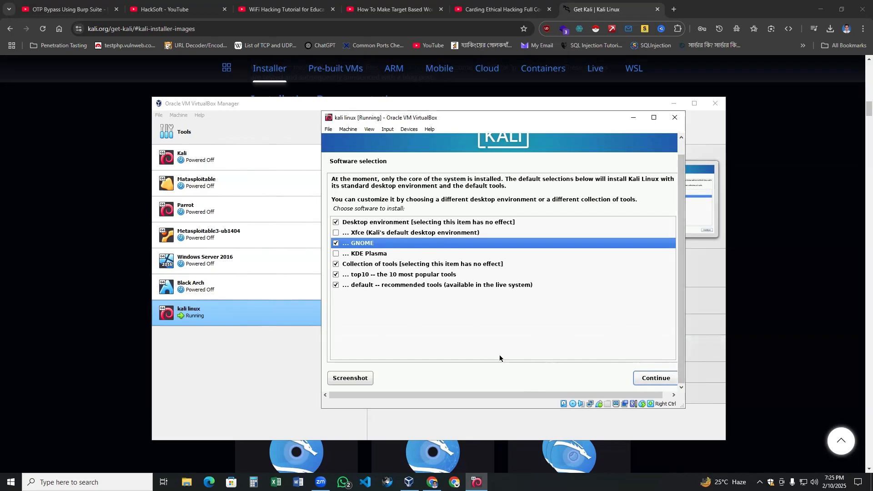
{"action": "left_click", "coordinate": [666, 381]}
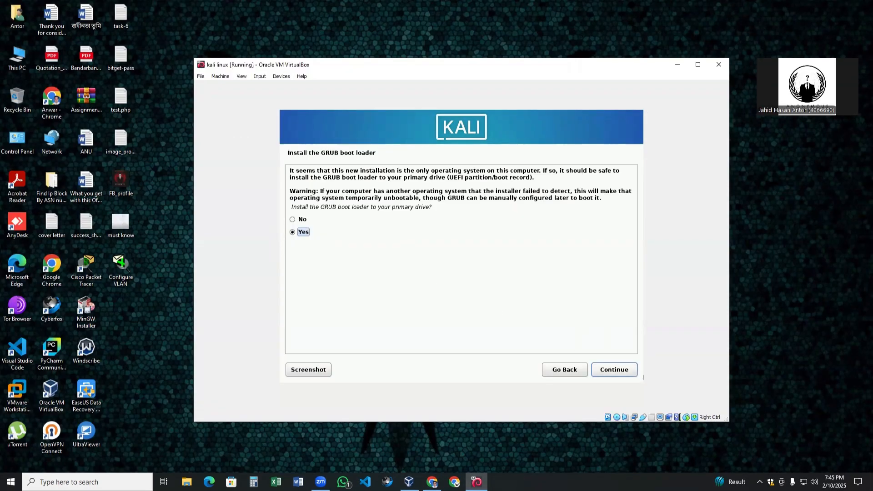
Install GRUB onto /dev/sda to complete the Kali installation.
{"action": "left_click", "coordinate": [621, 370]}
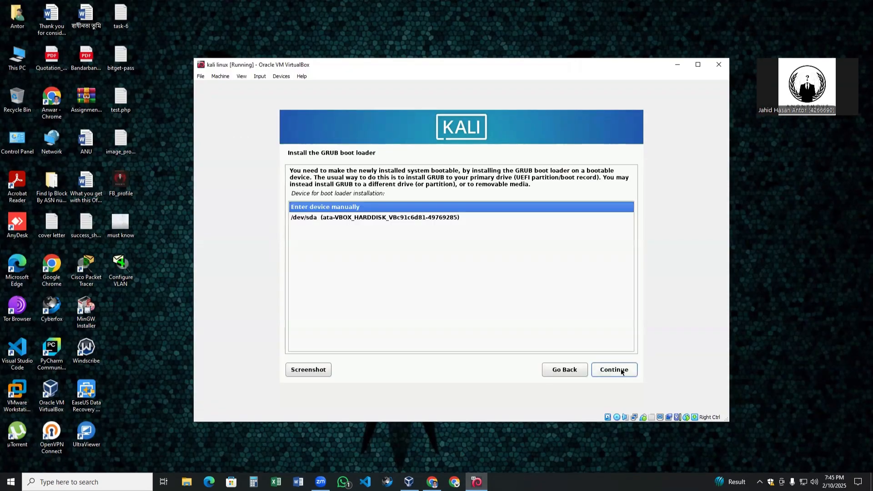
{"action": "left_click", "coordinate": [315, 219]}
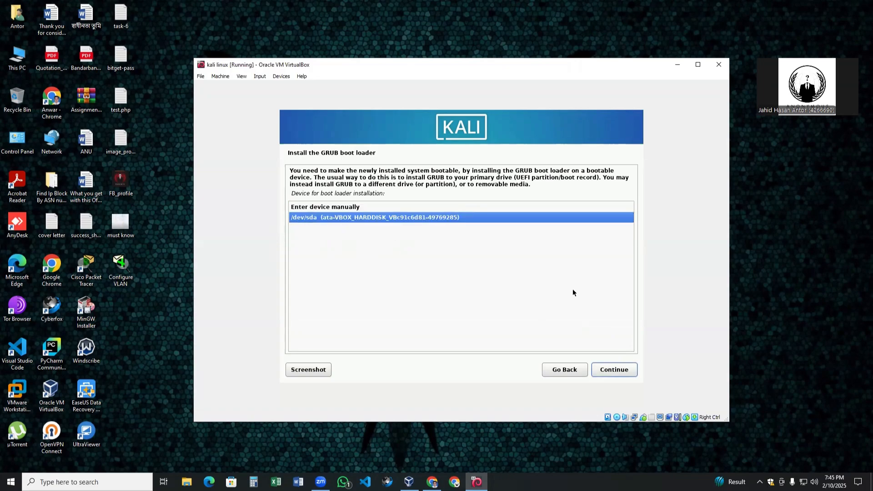
{"action": "left_click", "coordinate": [614, 372]}
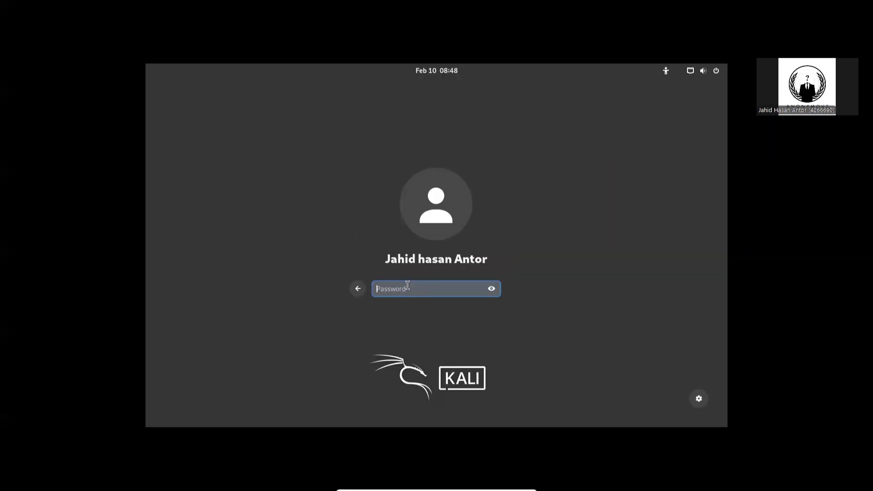
Enter the new account's password at the Kali login screen and sign in.
{"action": "type", "text": "••••"}
{"action": "key", "text": "Return"}
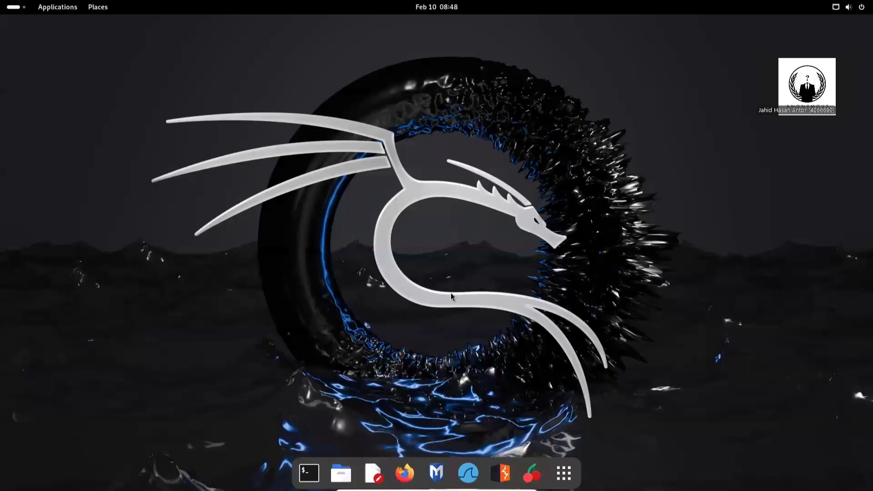
Open and dismiss the context menu on the loaded GNOME desktop.
{"action": "right_click", "coordinate": [511, 283]}
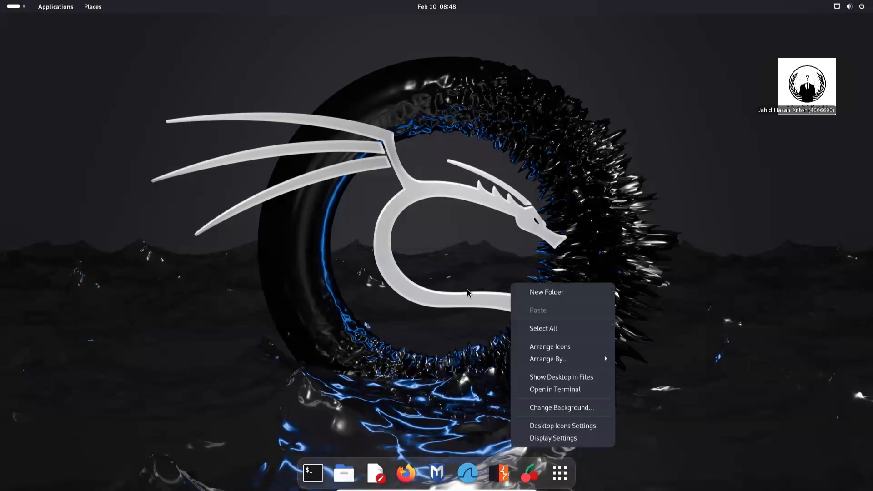
{"action": "left_click", "coordinate": [467, 289]}
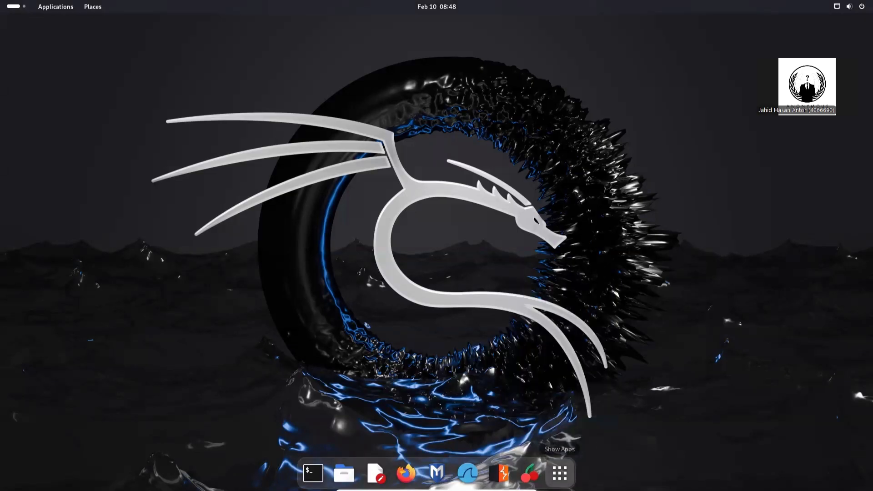
Open a terminal and run ifconfig to find the IP address 192.168.0.100.
{"action": "left_click", "coordinate": [559, 473]}
{"action": "left_click", "coordinate": [384, 459]}
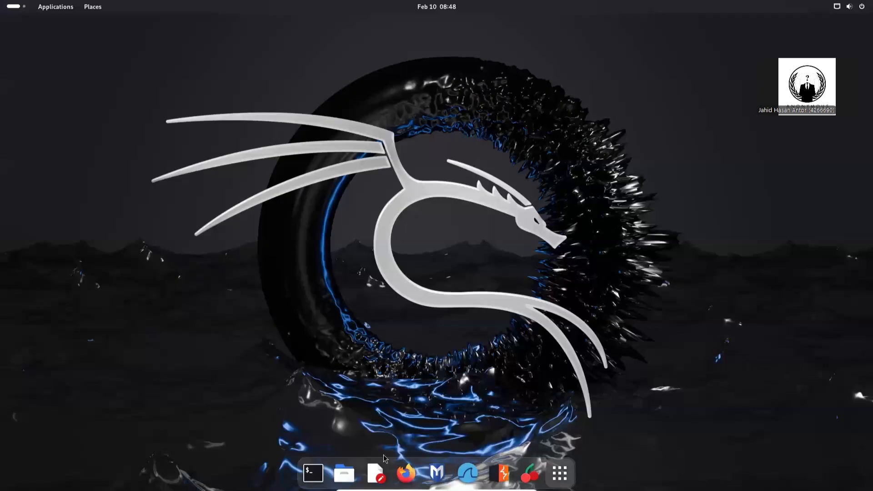
{"action": "left_click", "coordinate": [314, 473]}
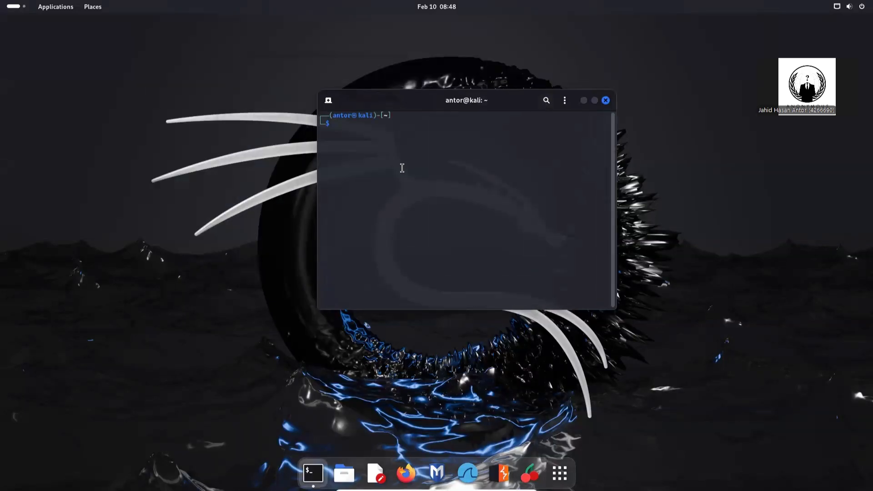
{"action": "type", "text": "ifconfig"}
{"action": "key", "text": "Return"}
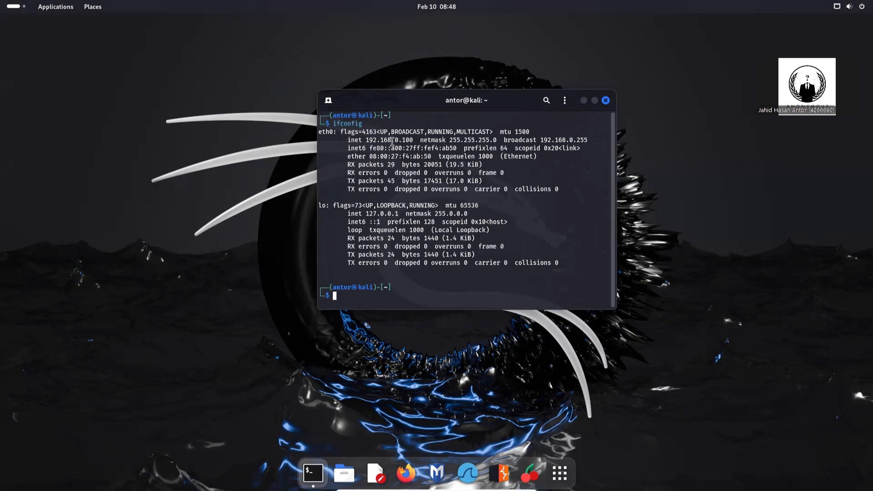
{"action": "left_click_drag", "start_coordinate": [368, 140], "coordinate": [413, 140]}
{"action": "left_click", "coordinate": [390, 297]}
Become root in the terminal with sudo su.
{"action": "key", "text": "ctrl+l"}
{"action": "type", "text": "sudfo"}
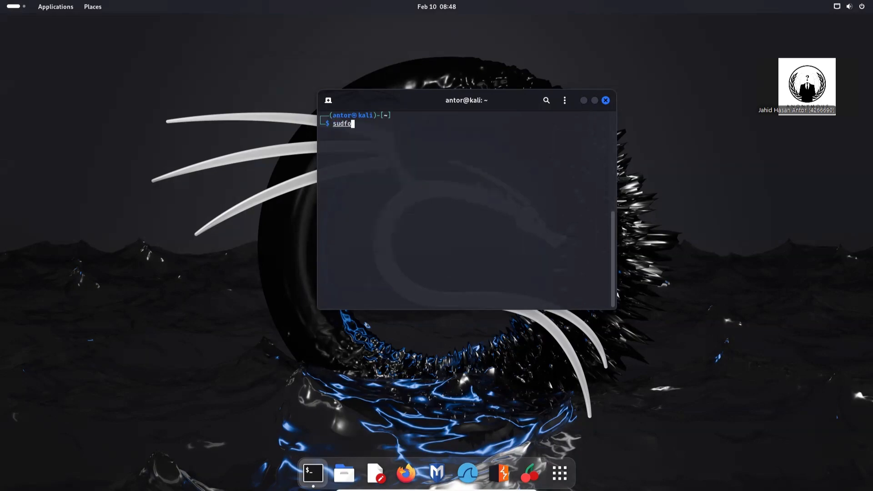
{"action": "key", "text": "BackSpace"}
{"action": "key", "text": "BackSpace"}
{"action": "type", "text": "o su"}
{"action": "key", "text": "Return"}
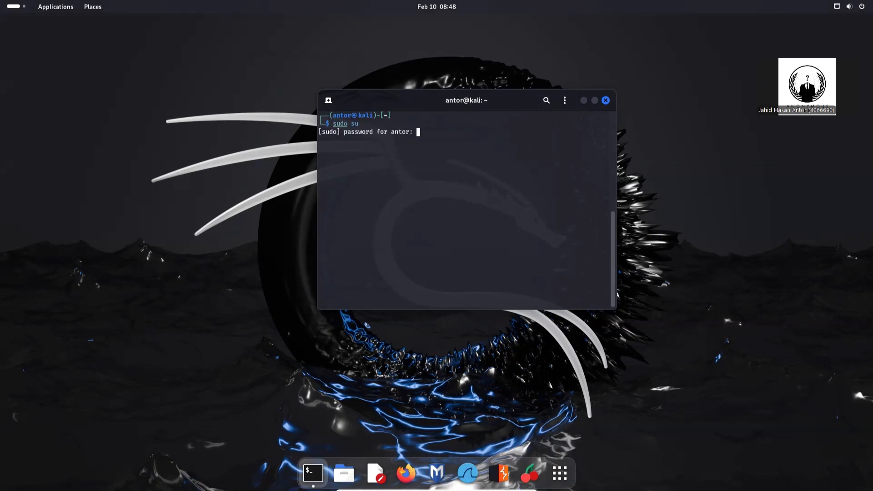
{"action": "key", "text": "Return"}
{"action": "key", "text": "ctrl+c"}
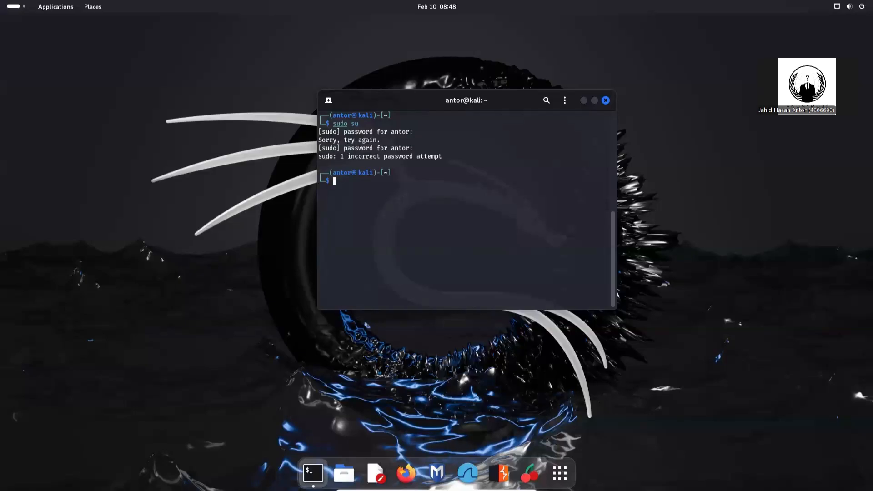
{"action": "type", "text": "su"}
{"action": "key", "text": "Right"}
{"action": "key", "text": "Return"}
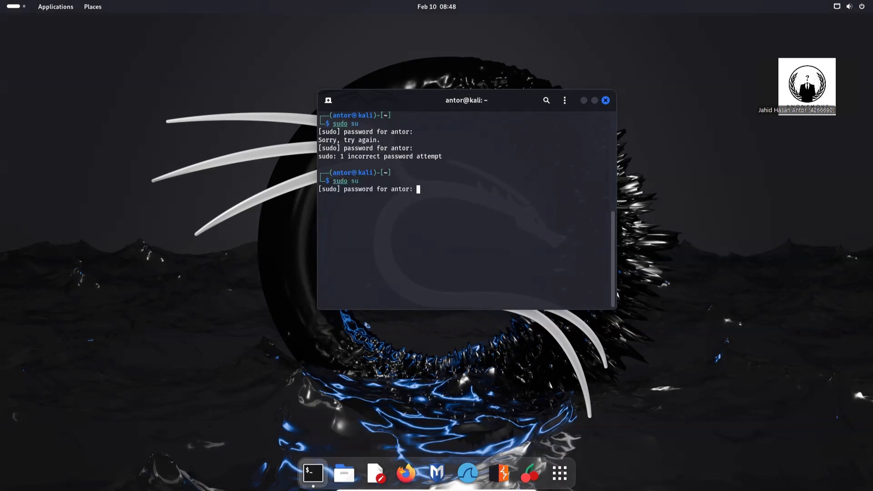
{"action": "key", "text": "Return"}
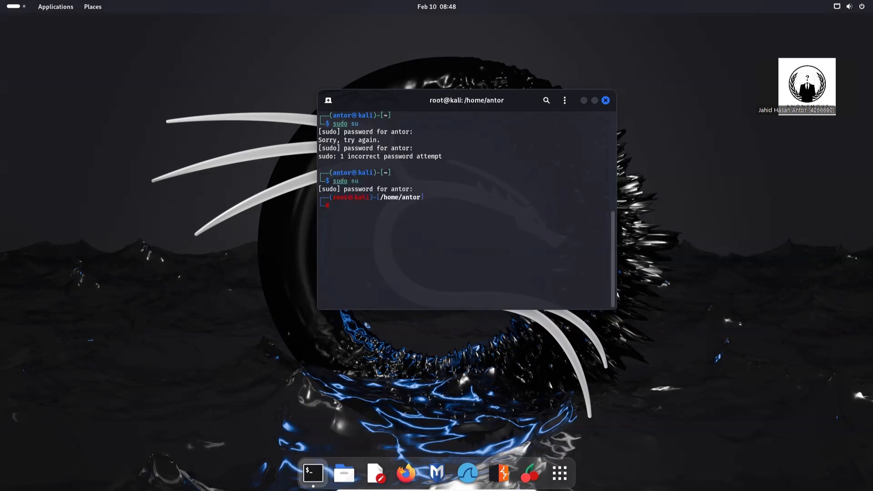
{"action": "key", "text": "ctrl+l"}
Run apt update, correcting the mistyped 'apt udate', to refresh the package lists.
{"action": "type", "text": "ap"}
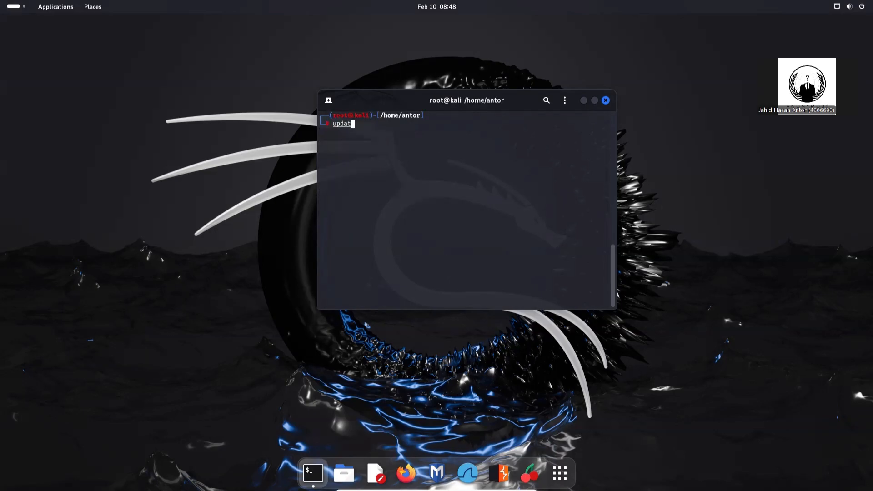
{"action": "type", "text": "udate"}
{"action": "key", "text": "Return"}
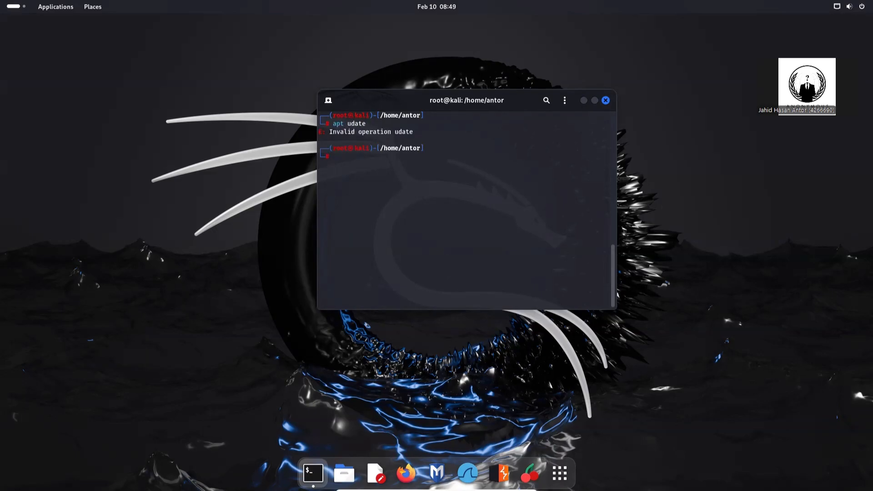
{"action": "key", "text": "Up"}
{"action": "key", "text": "Left"}
{"action": "key", "text": "Left"}
{"action": "key", "text": "Left"}
{"action": "key", "text": "Left"}
{"action": "key", "text": "Delete"}
{"action": "key", "text": "Delete"}
{"action": "key", "text": "Delete"}
{"action": "key", "text": "Delete"}
{"action": "key", "text": "Delete"}
{"action": "type", "text": "ipdat"}
{"action": "key", "text": "BackSpace"}
{"action": "key", "text": "BackSpace"}
{"action": "key", "text": "BackSpace"}
{"action": "key", "text": "BackSpace"}
{"action": "key", "text": "BackSpace"}
{"action": "type", "text": "update"}
{"action": "key", "text": "Return"}
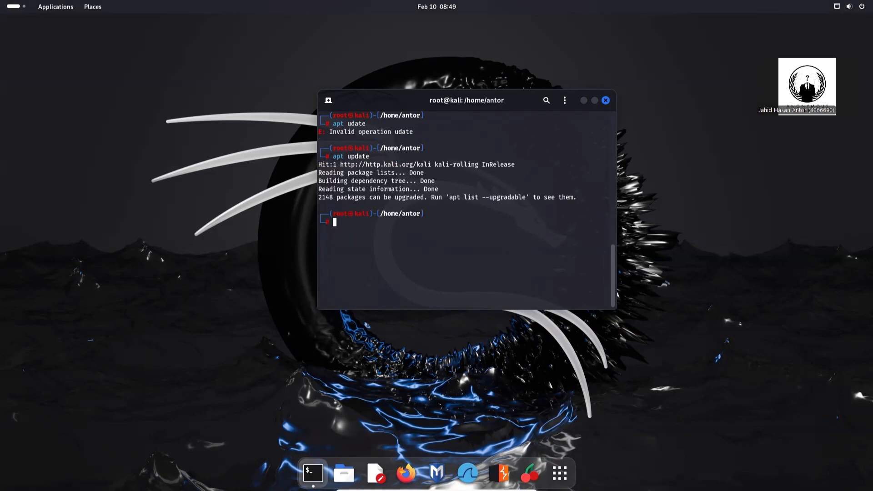
{"action": "key", "text": "ctrl+l"}
Close the terminal and power off Kali so kali linux shows Powered Off.
{"action": "left_click", "coordinate": [605, 100]}
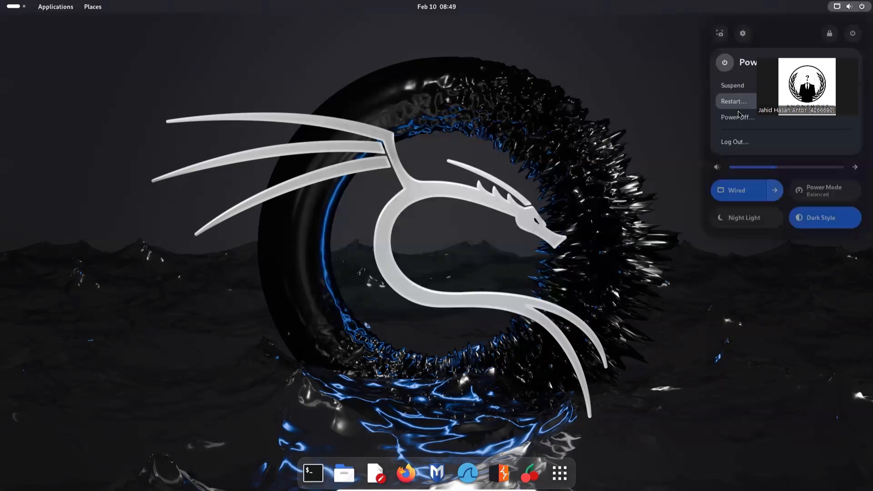
{"action": "left_click", "coordinate": [738, 117]}
{"action": "left_click", "coordinate": [480, 277]}
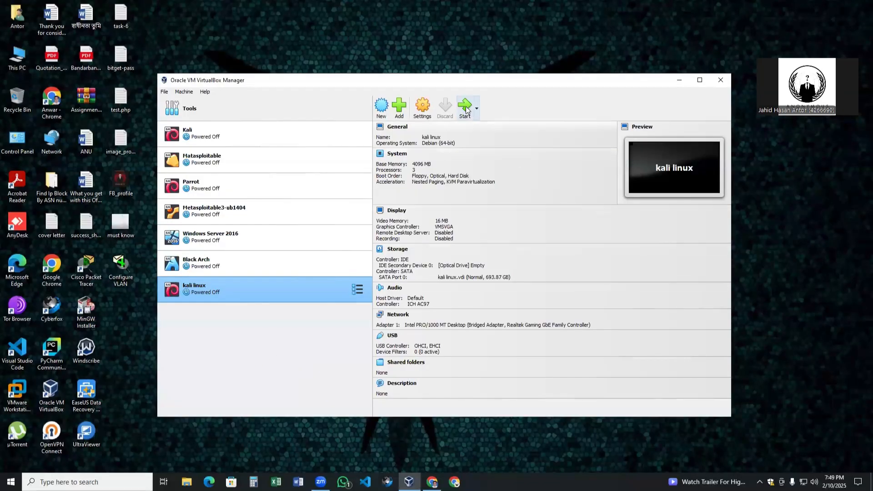
{"action": "left_click", "coordinate": [466, 109]}
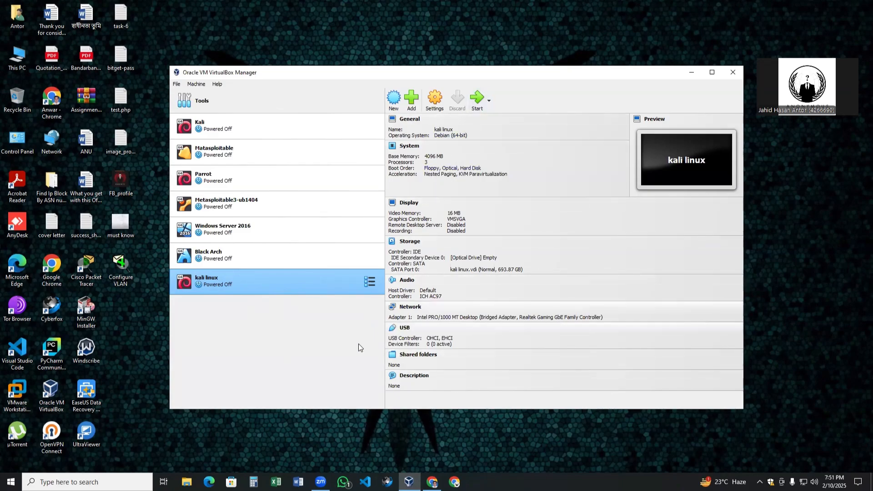
{"action": "left_click", "coordinate": [477, 98]}
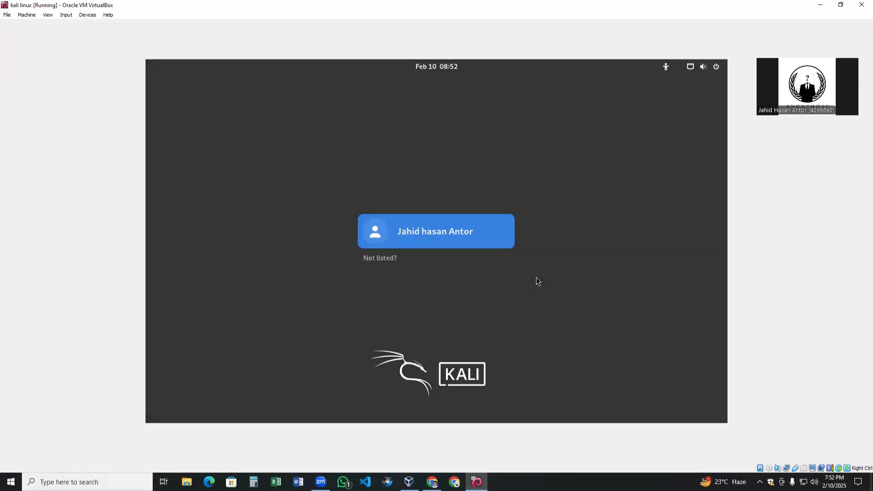
{"action": "left_click", "coordinate": [500, 247]}
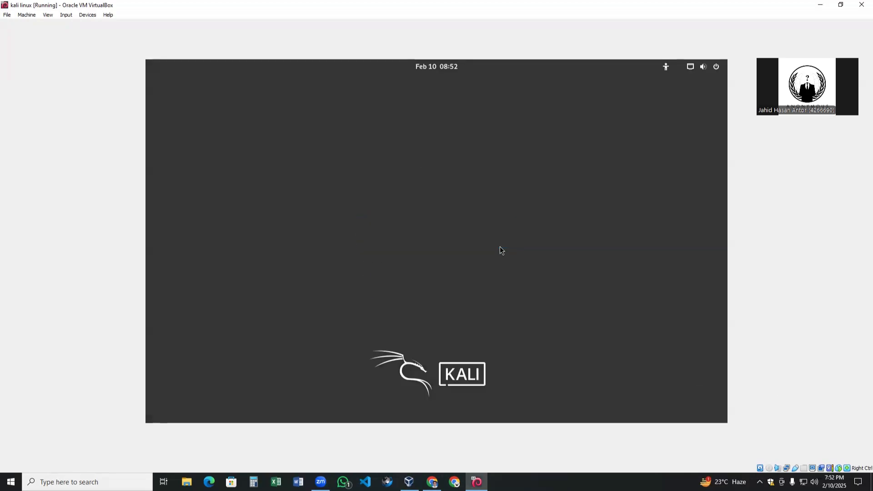
{"action": "left_click", "coordinate": [862, 5]}
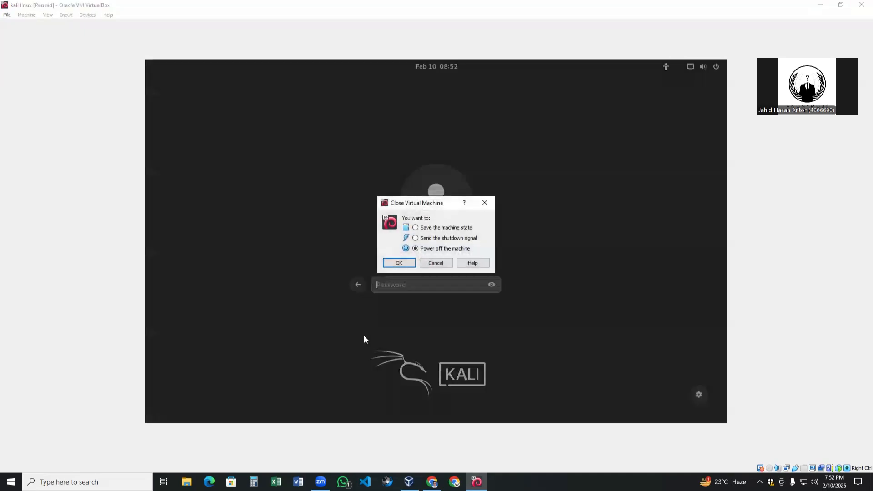
{"action": "left_click", "coordinate": [421, 227]}
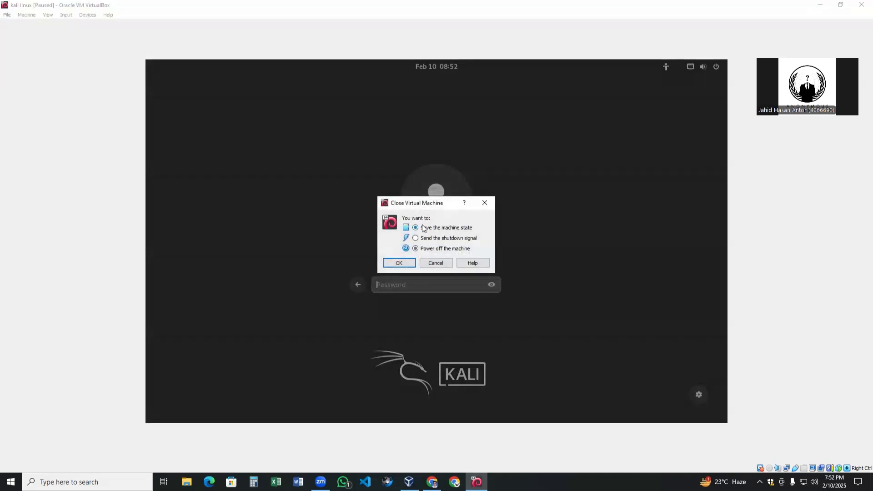
{"action": "left_click", "coordinate": [417, 249]}
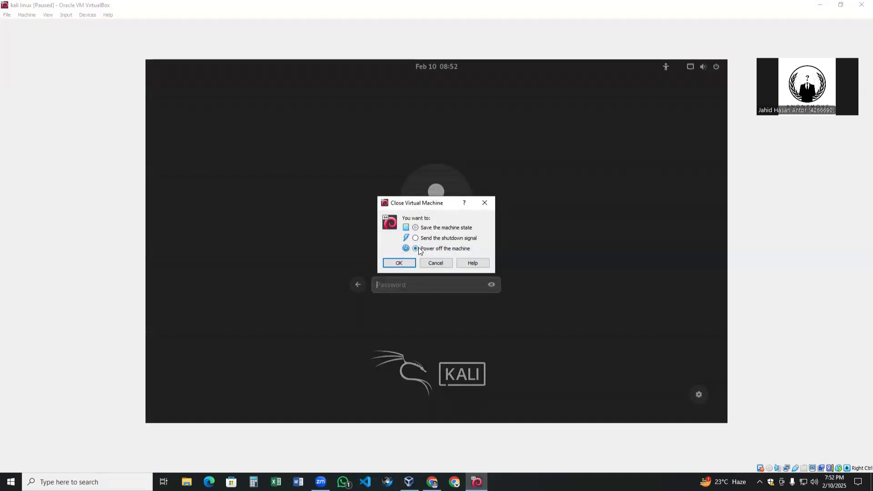
{"action": "left_click", "coordinate": [399, 264]}
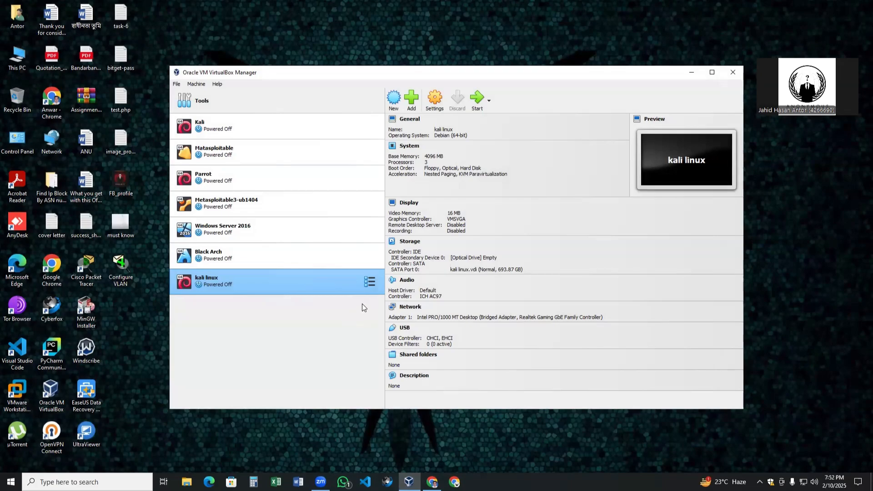
{"action": "left_click", "coordinate": [435, 99]}
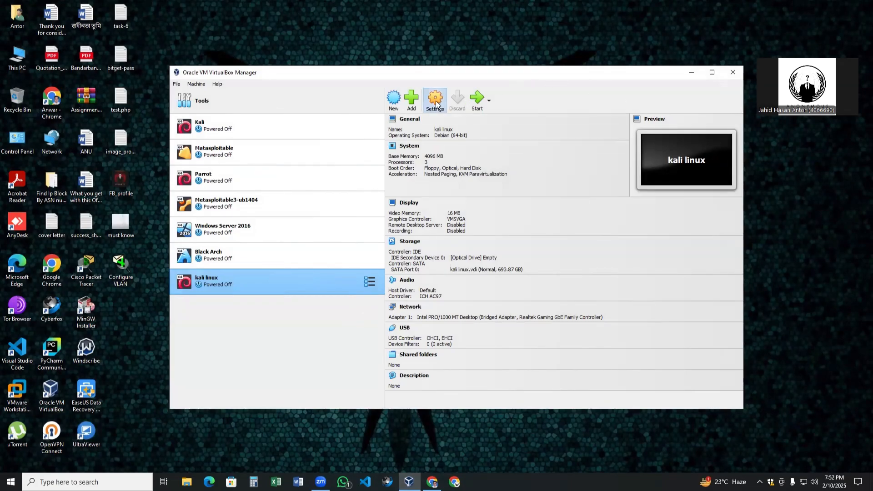
{"action": "left_click", "coordinate": [343, 210]}
{"action": "left_click", "coordinate": [345, 196]}
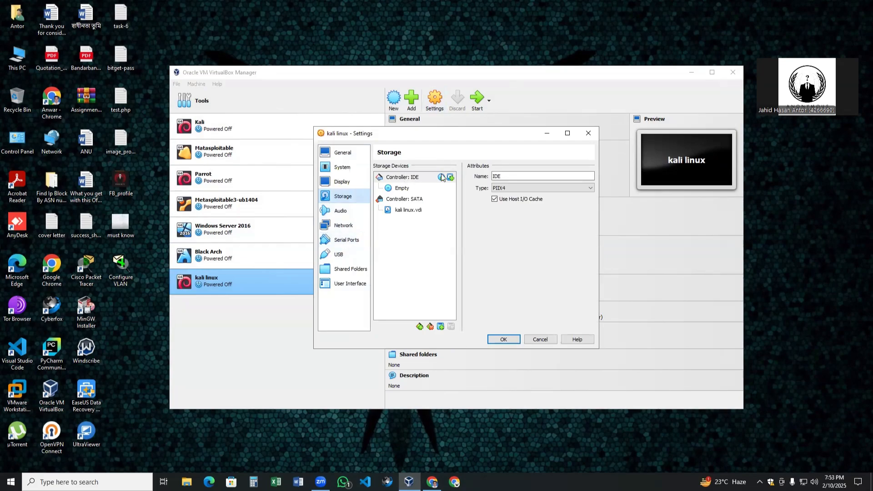
{"action": "left_click", "coordinate": [423, 188]}
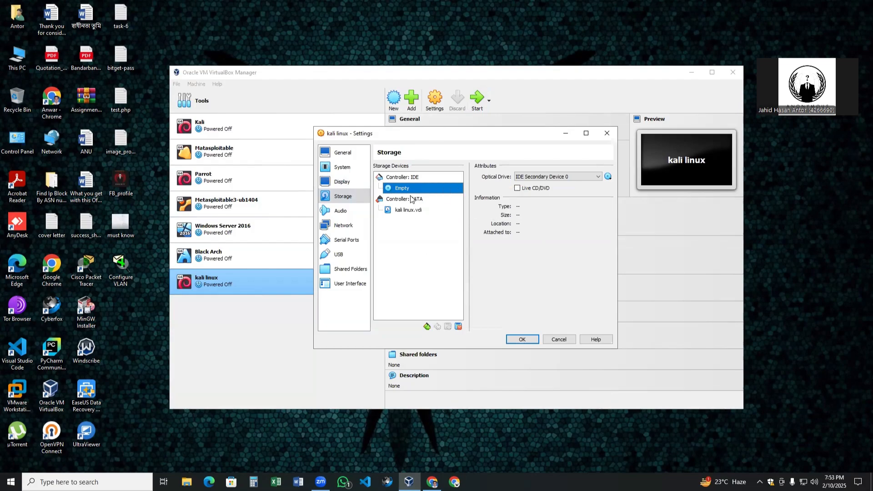
{"action": "left_click", "coordinate": [416, 210]}
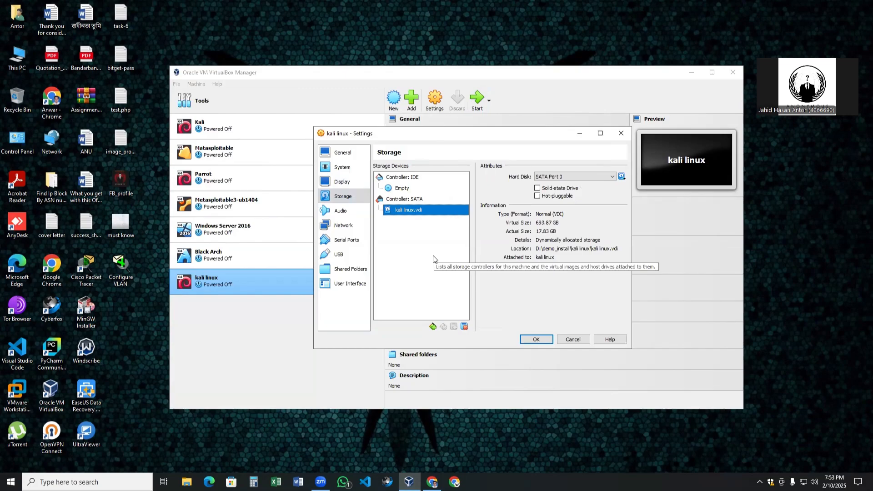
{"action": "left_click", "coordinate": [418, 189]}
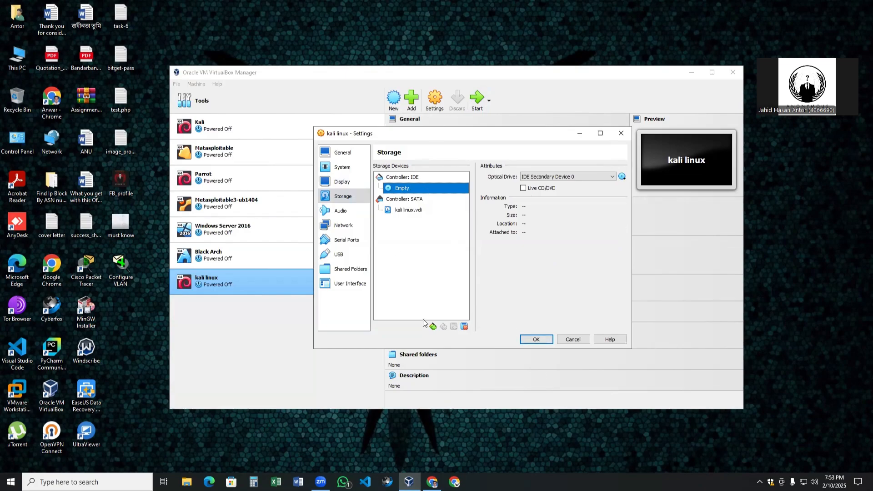
{"action": "left_click", "coordinate": [537, 340]}
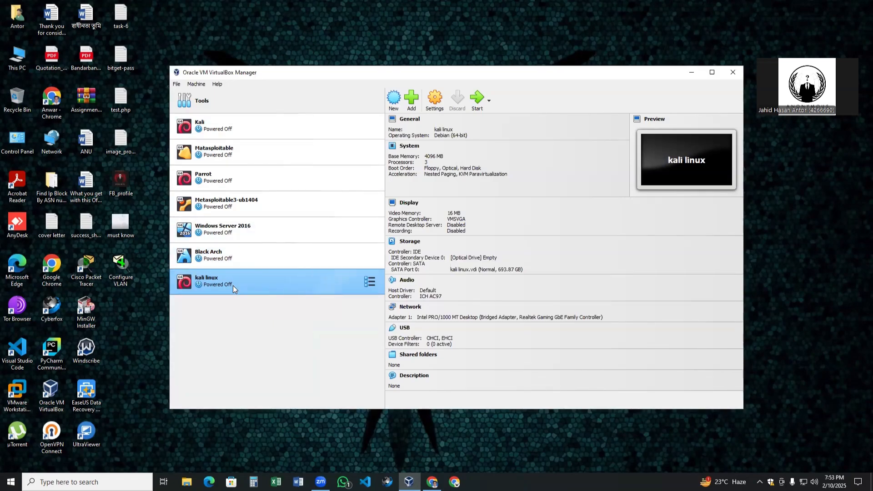
Remove the kali linux VM via Machine > Remove, choosing Delete all files.
{"action": "left_click", "coordinate": [177, 84]}
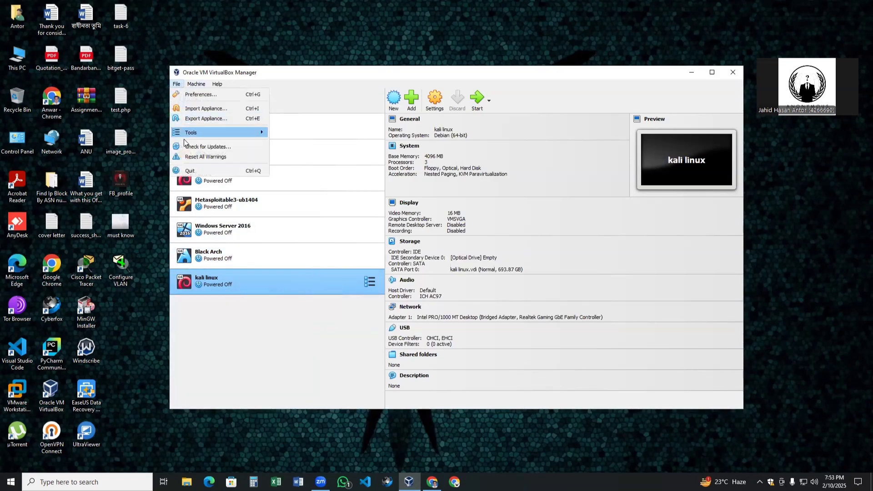
{"action": "left_click", "coordinate": [176, 85]}
{"action": "left_click", "coordinate": [196, 84]}
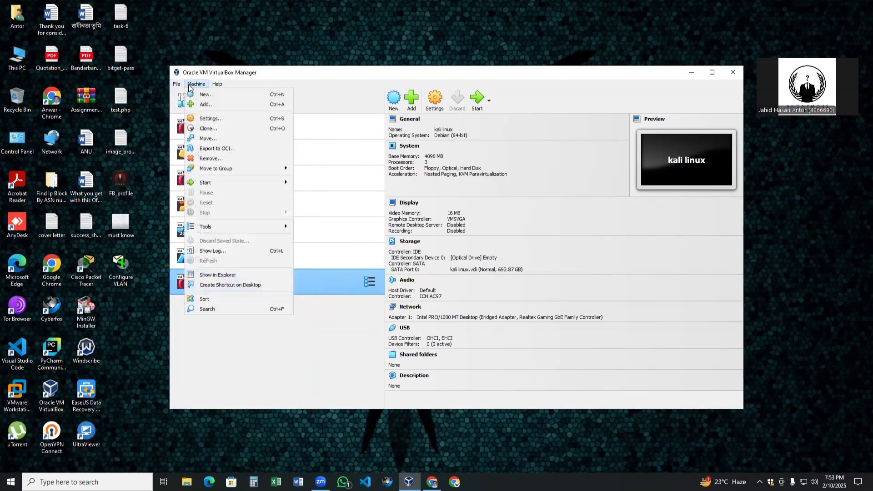
{"action": "left_click", "coordinate": [210, 159]}
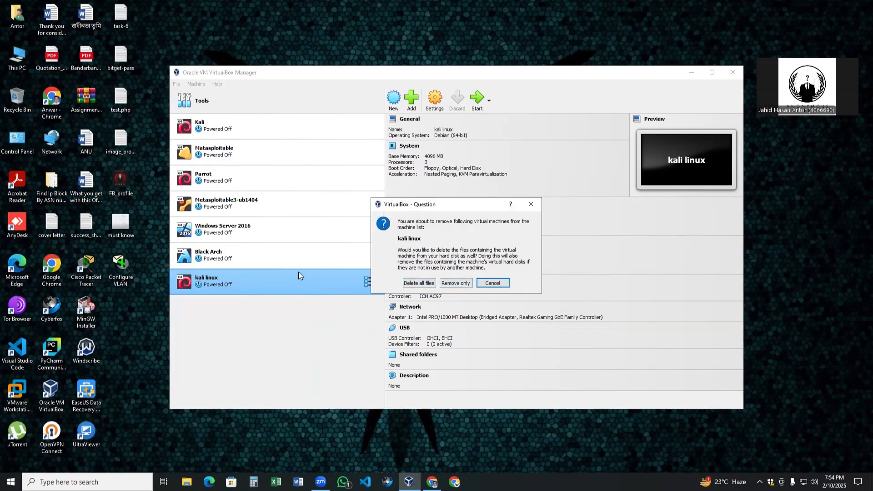
{"action": "left_click_drag", "start_coordinate": [458, 203], "coordinate": [500, 116]}
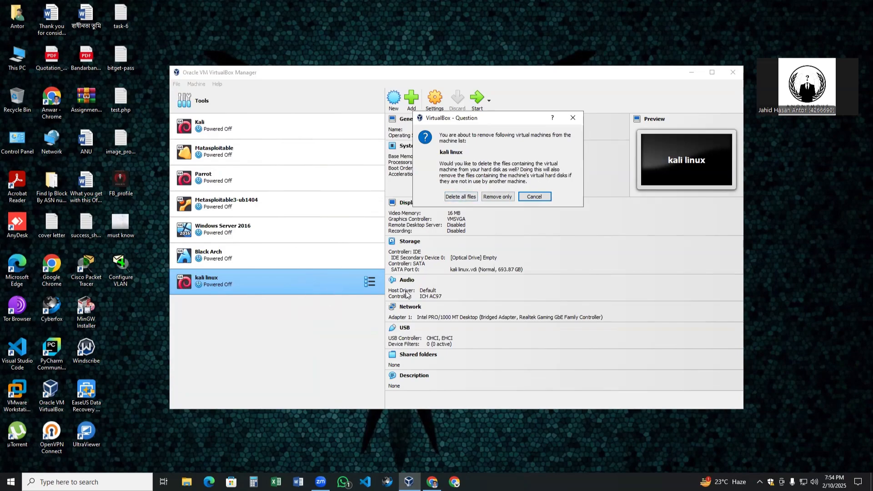
{"action": "left_click", "coordinate": [462, 197]}
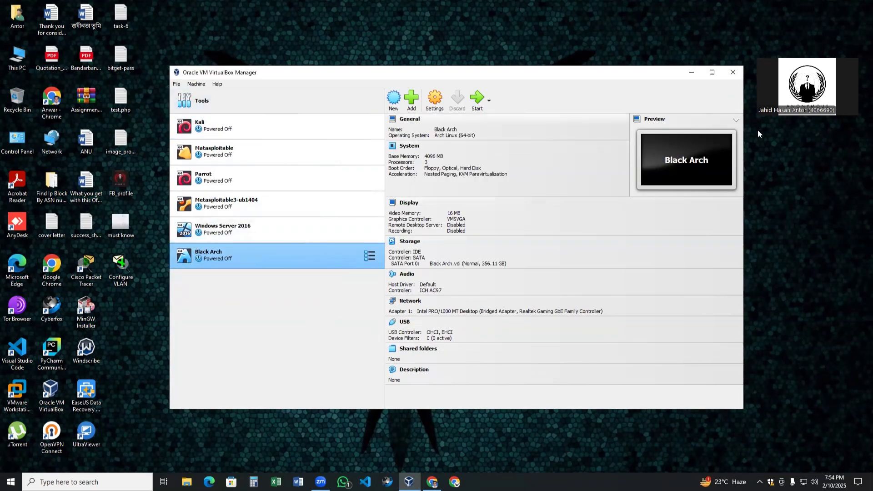
Confirm demo_install on New Volume (D:) is empty, permanently delete it, and close Explorer.
{"action": "left_click", "coordinate": [187, 482]}
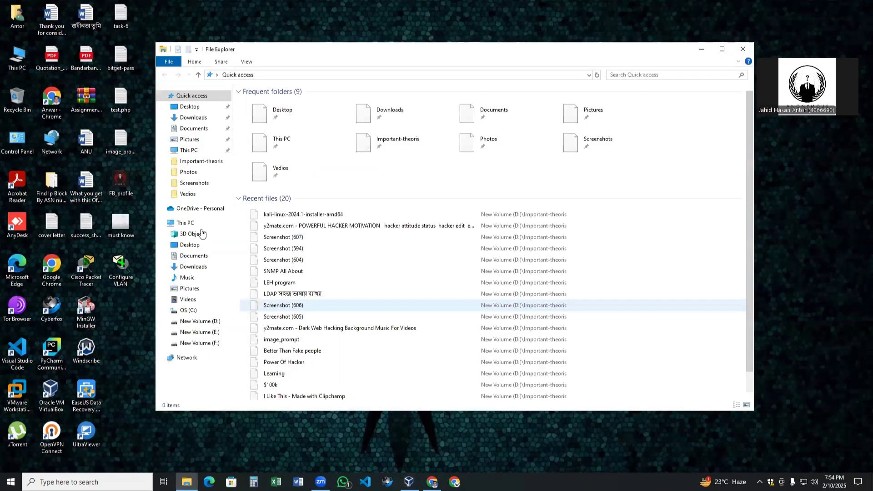
{"action": "left_click", "coordinate": [200, 228]}
{"action": "double_click", "coordinate": [427, 172]}
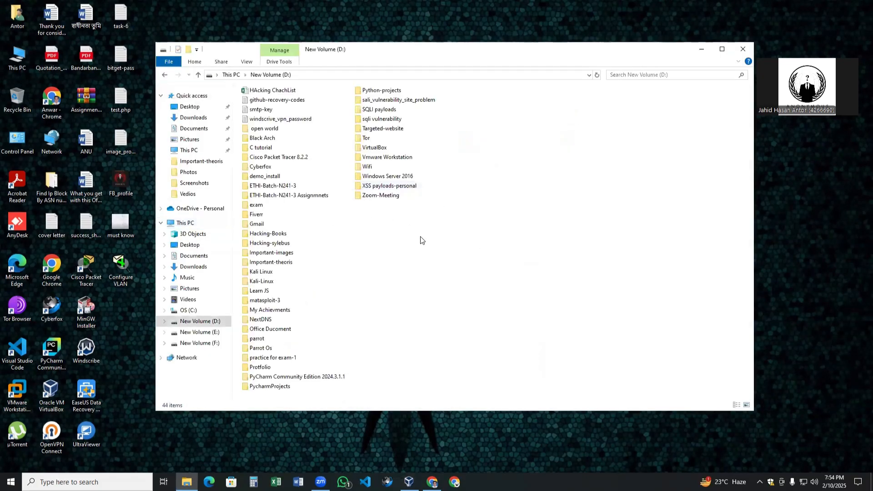
{"action": "double_click", "coordinate": [299, 178]}
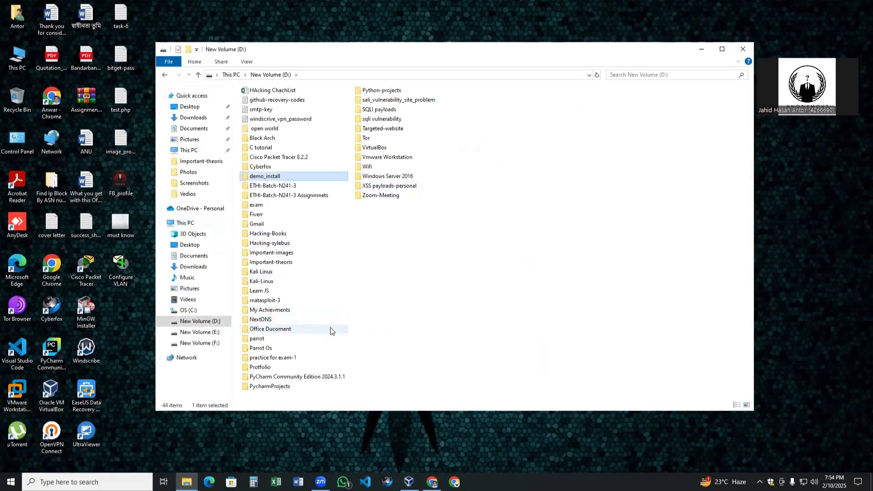
{"action": "key", "text": "alt+Left"}
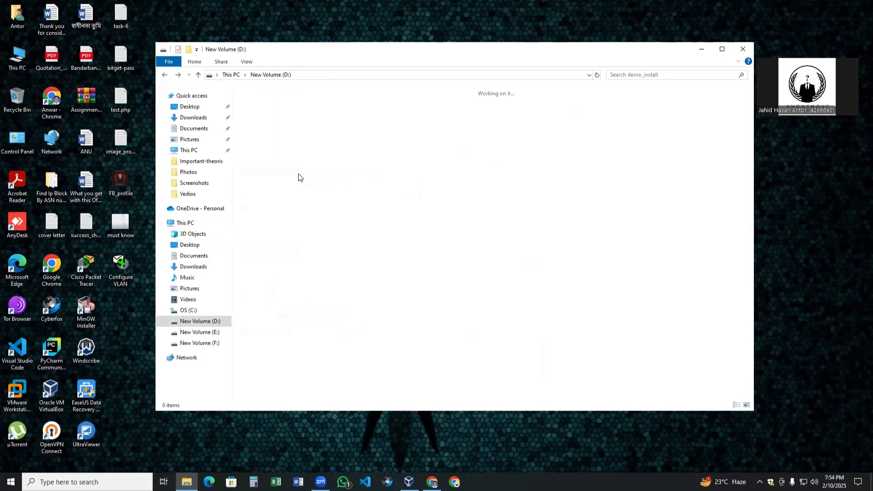
{"action": "double_click", "coordinate": [299, 174]}
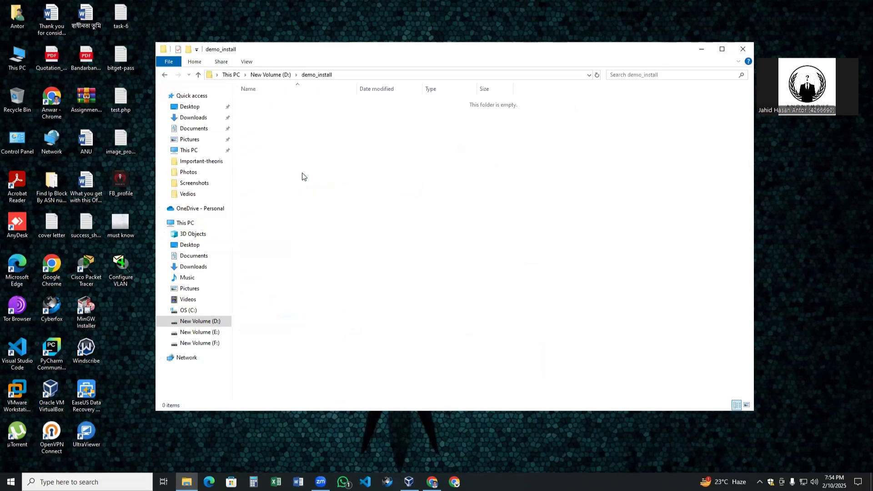
{"action": "key", "text": "alt+Left"}
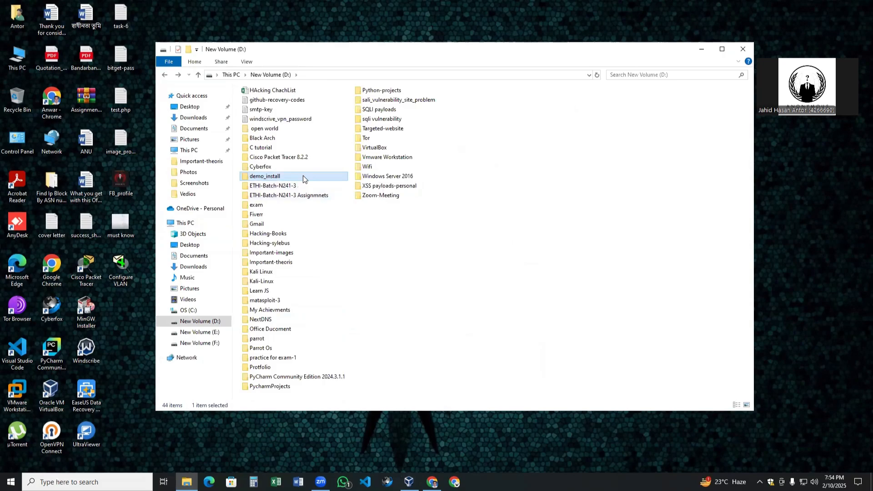
{"action": "key", "text": "shift+Delete"}
{"action": "key", "text": "Return"}
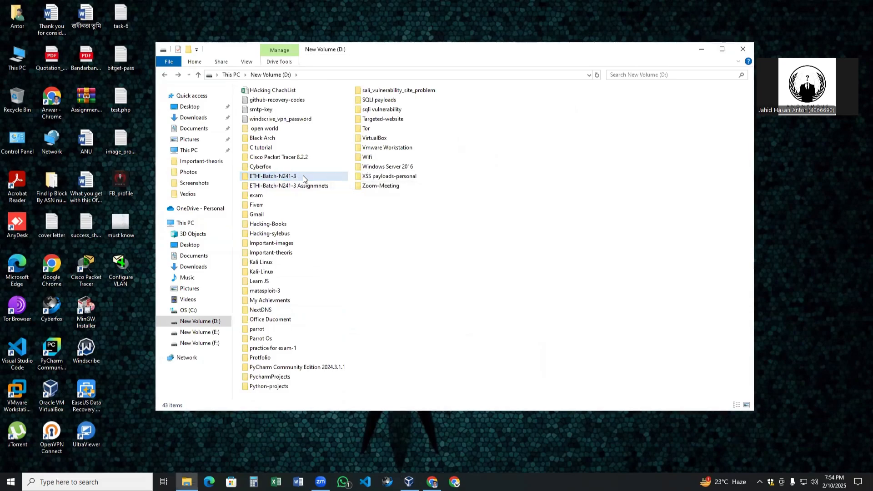
{"action": "left_click", "coordinate": [743, 49]}
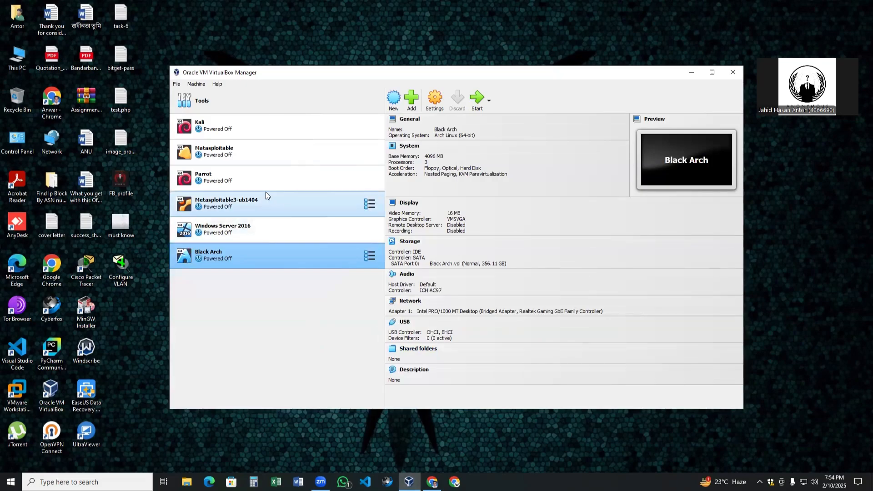